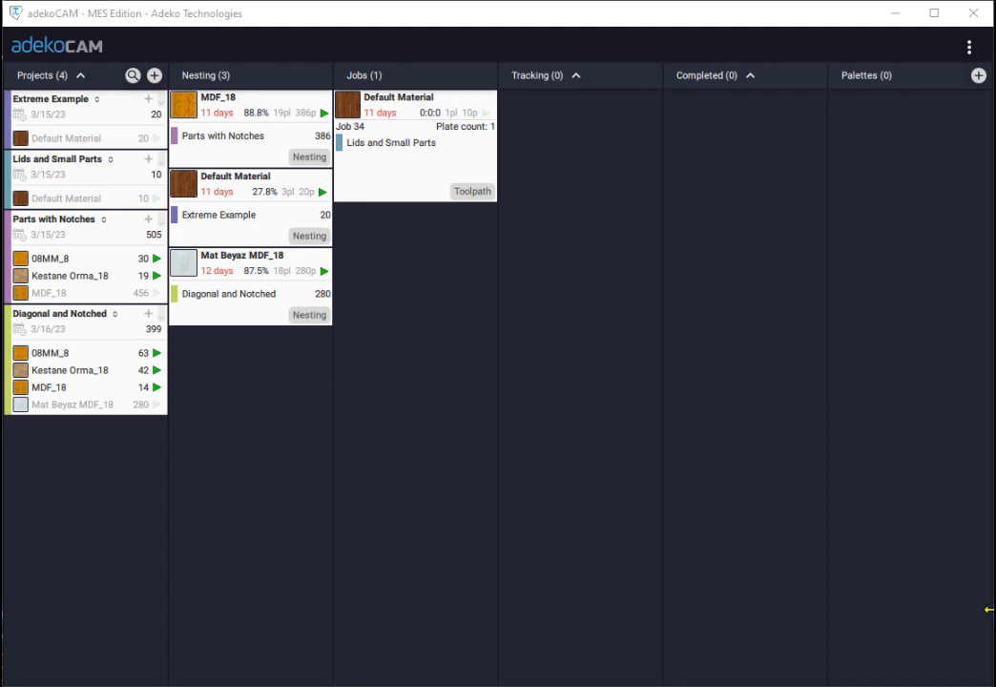
Step: Open the nesting of the MDF_18 job containing Parts with Notches and bring up its nesting settings
{"action": "left_click", "coordinate": [310, 156]}
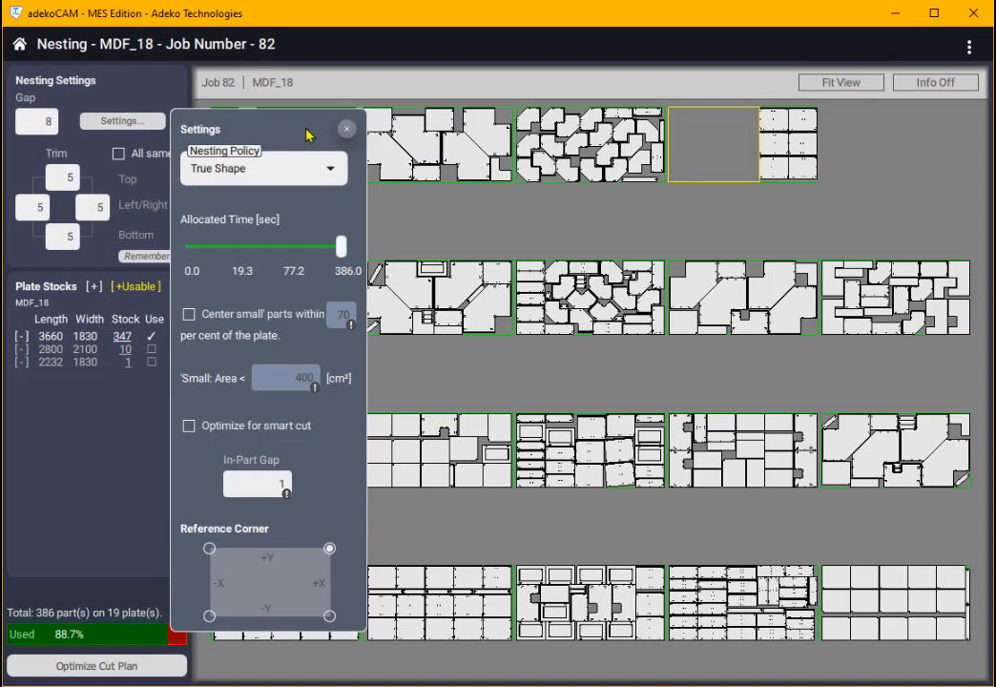
{"action": "left_click", "coordinate": [347, 129]}
{"action": "left_click", "coordinate": [137, 128]}
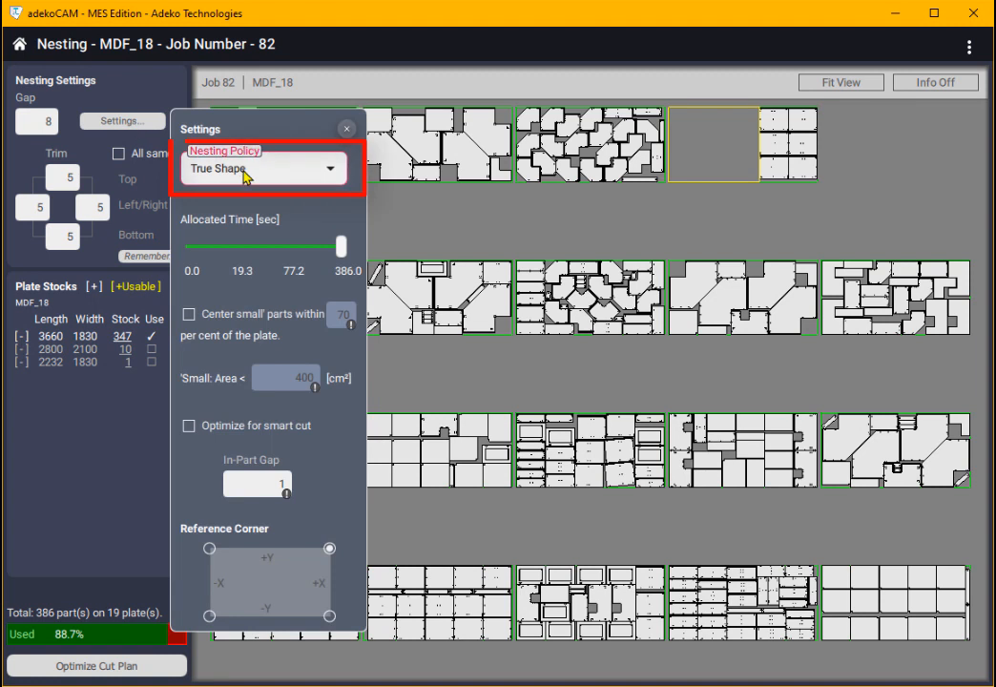
Step: Select the True Shape nesting policy and set the allocated time to 77.2 seconds
{"action": "left_click", "coordinate": [247, 174]}
{"action": "left_click", "coordinate": [249, 260]}
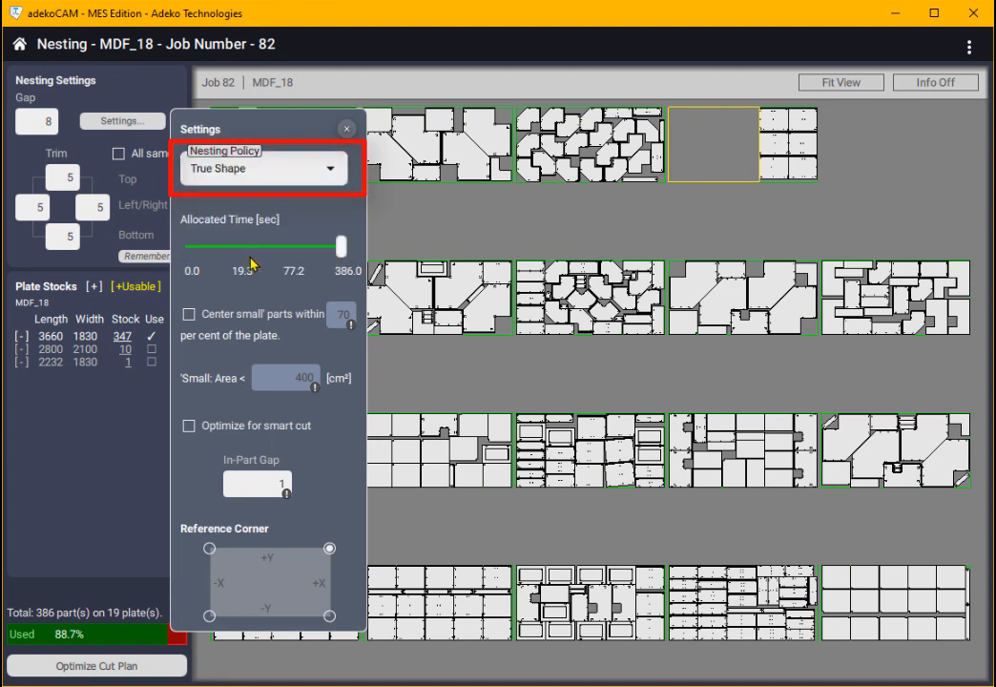
{"action": "left_click_drag", "start_coordinate": [341, 247], "coordinate": [242, 256]}
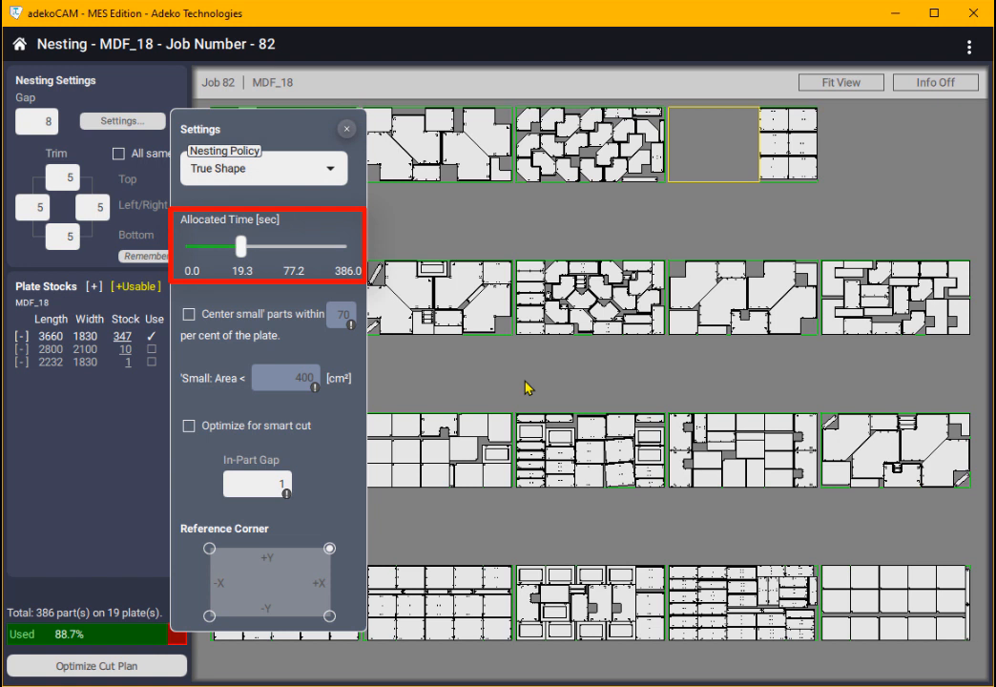
{"action": "left_click", "coordinate": [292, 253]}
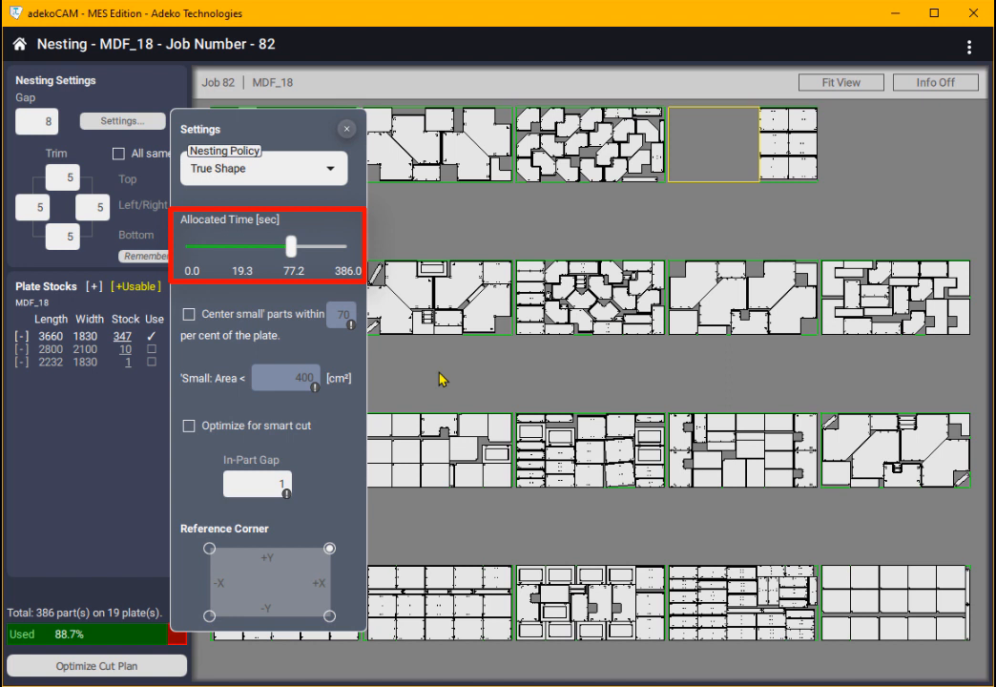
Step: Enable centering of small parts within 70 per cent of the plate and set the small-part area limit to 400 cm²
{"action": "left_click", "coordinate": [217, 315]}
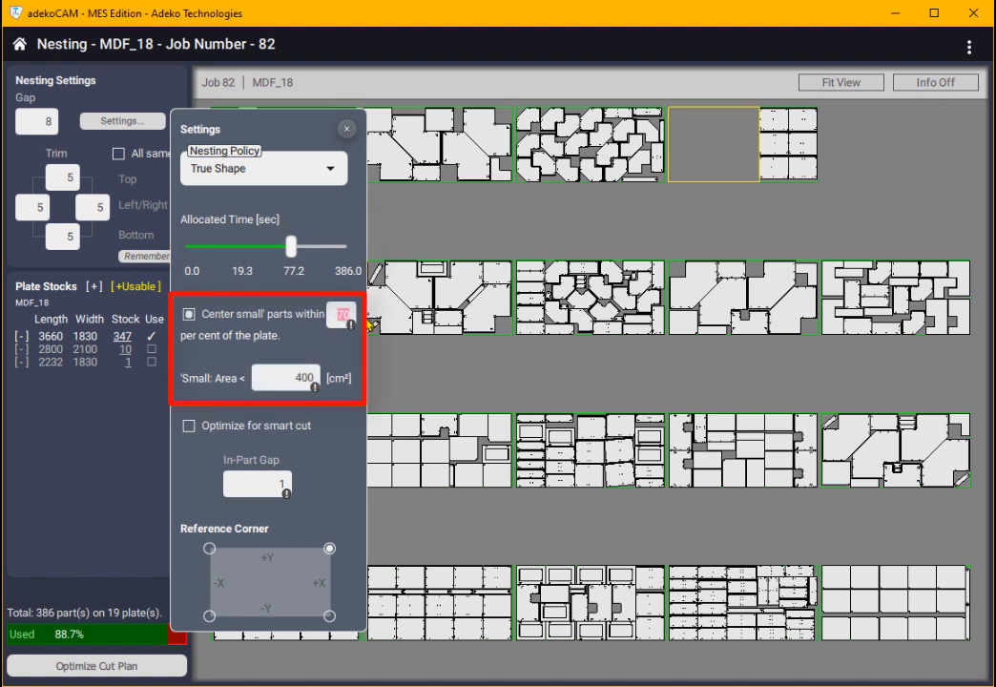
{"action": "type", "text": "70"}
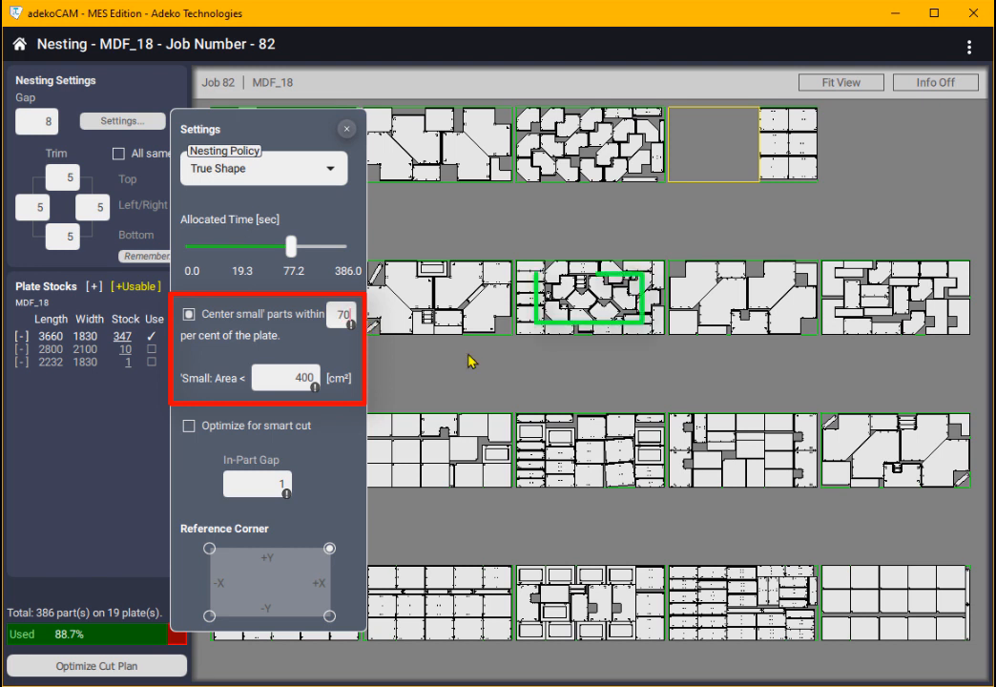
{"action": "left_click_drag", "start_coordinate": [281, 384], "coordinate": [349, 380]}
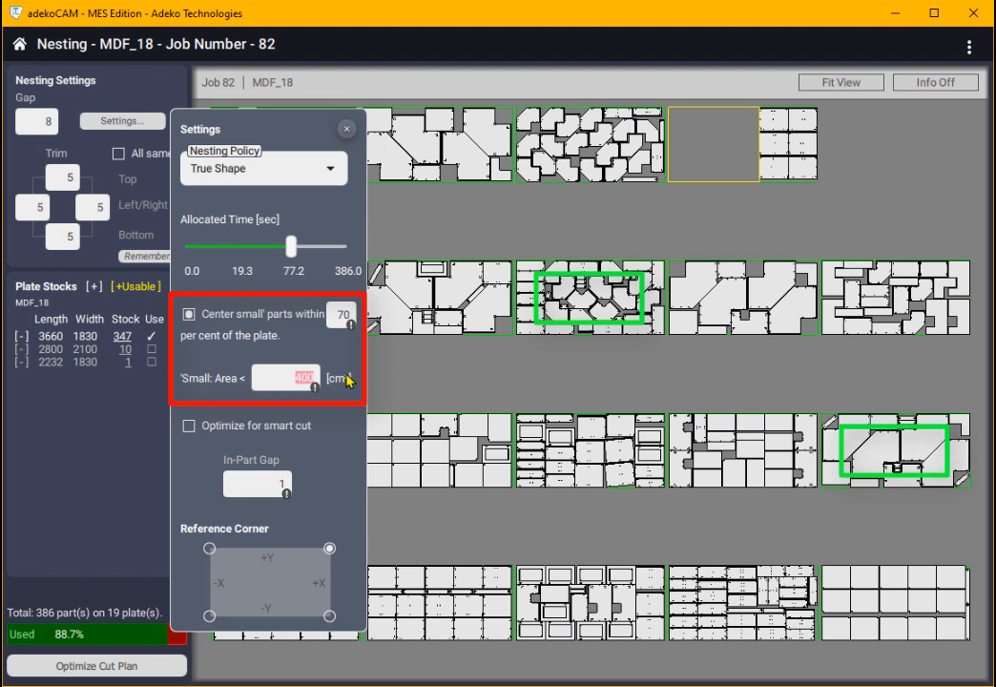
{"action": "key", "text": "BackSpace"}
{"action": "type", "text": "40"}
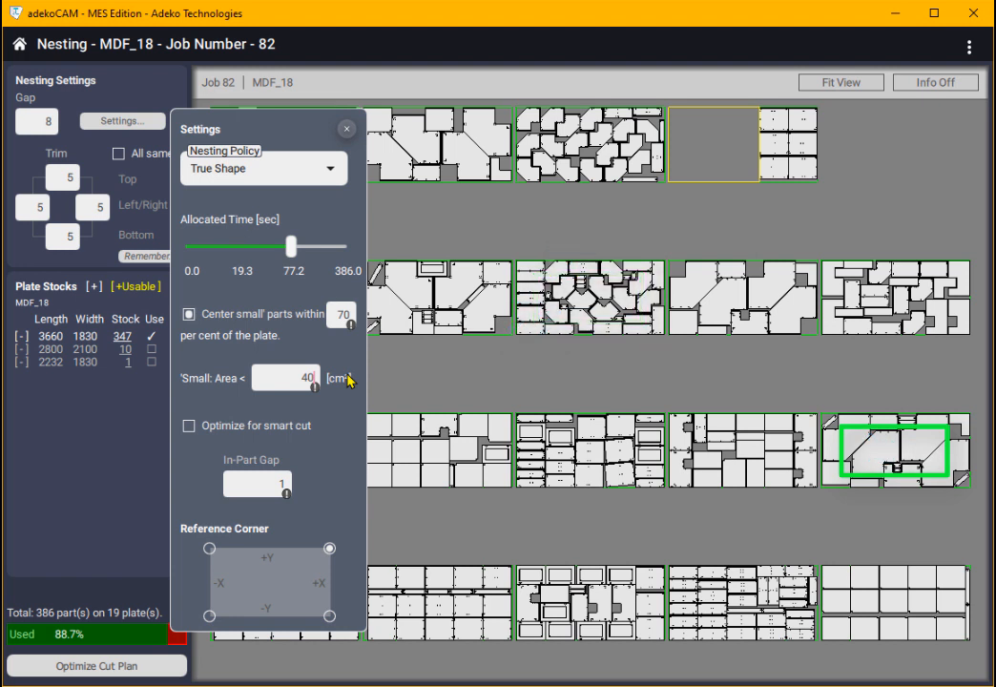
{"action": "type", "text": "0"}
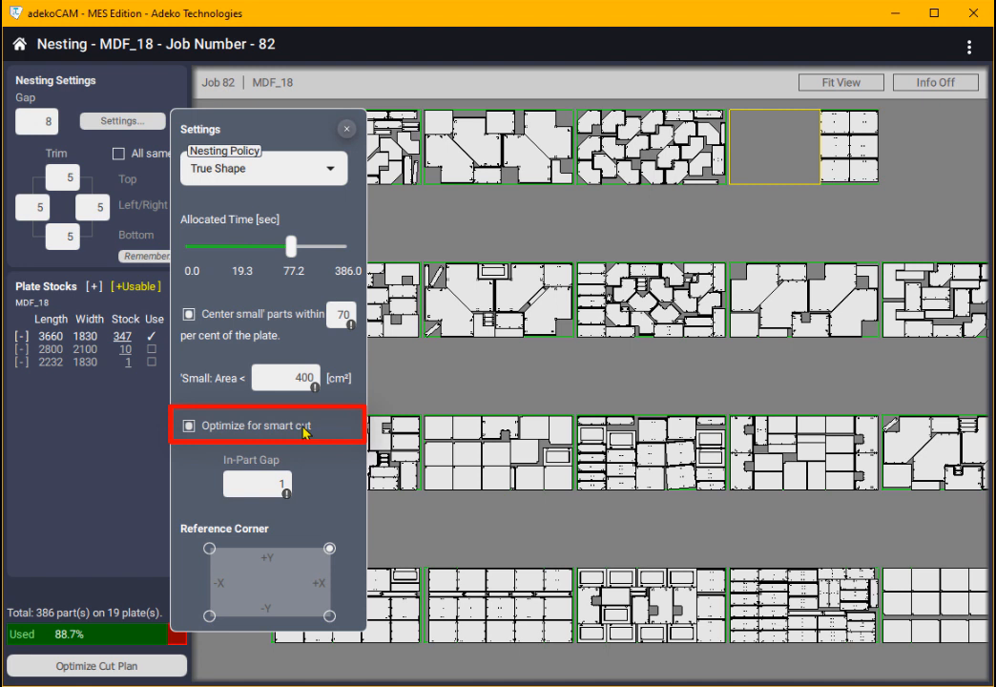
Step: Turn off optimization for smart cut and set the In-Part Gap to 12
{"action": "left_click", "coordinate": [306, 431]}
{"action": "left_click", "coordinate": [250, 490]}
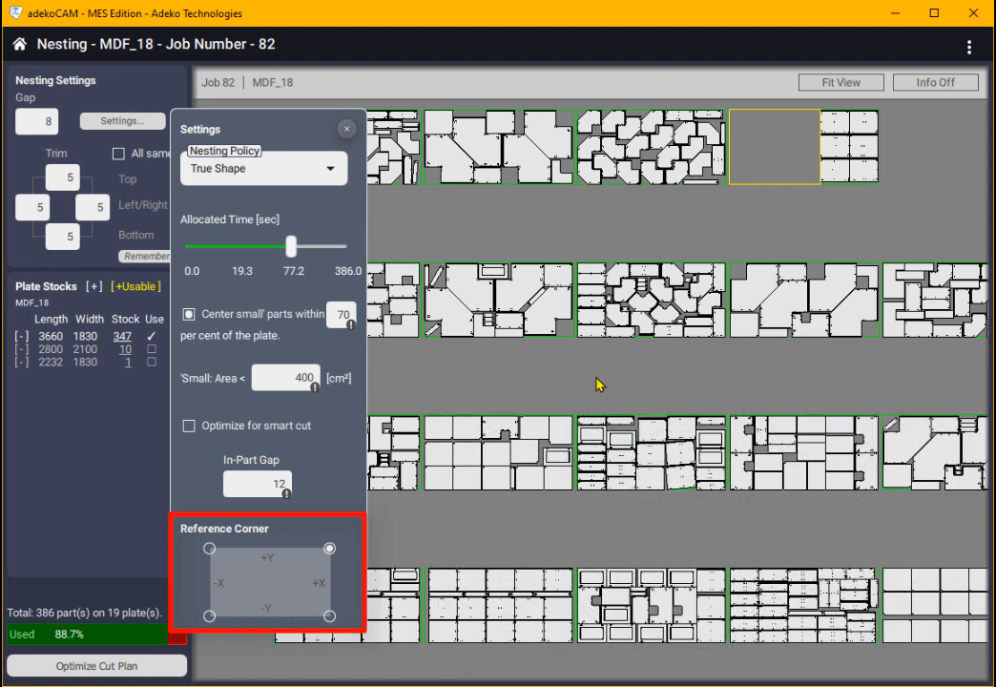
Step: Examine how the L-shaped, diagonal and small parts are interlocked on the nested MDF_18 plates
{"action": "middle_click_drag", "start_coordinate": [589, 391], "coordinate": [531, 490]}
{"action": "scroll", "coordinate": [660, 289], "scroll_direction": "down", "scroll_amount": 5}
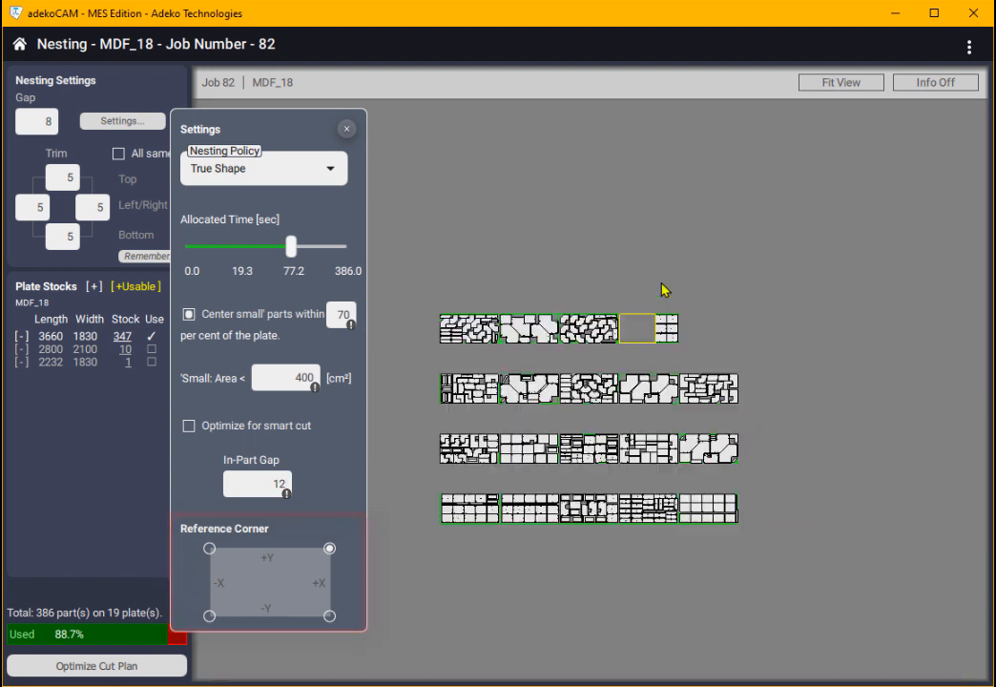
{"action": "scroll", "coordinate": [656, 310], "scroll_direction": "up", "scroll_amount": 5}
{"action": "scroll", "coordinate": [658, 324], "scroll_direction": "up", "scroll_amount": 3}
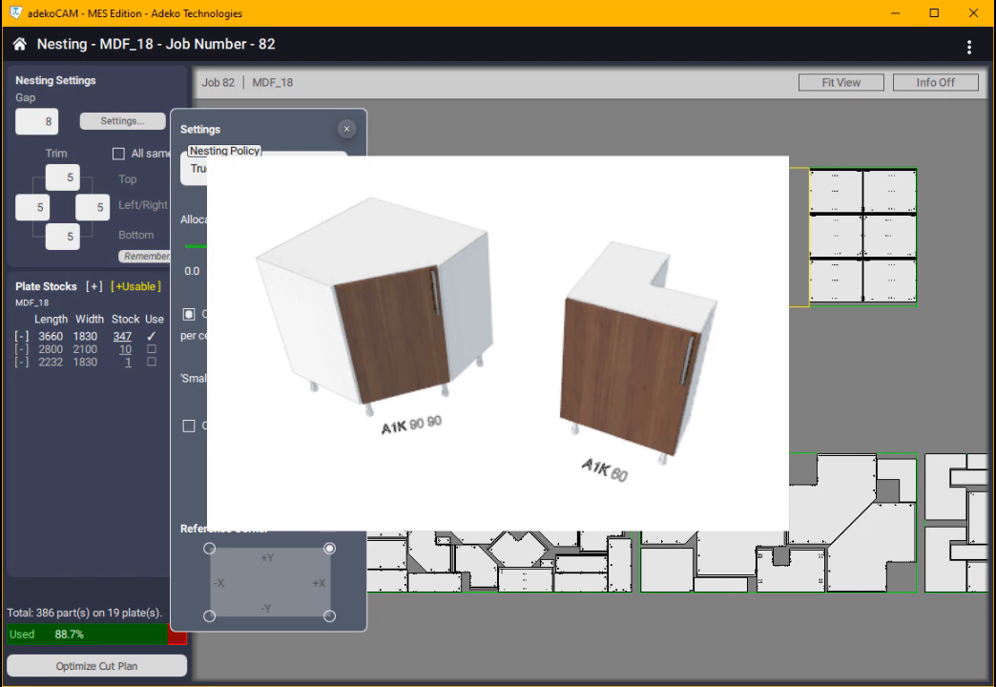
{"action": "left_click", "coordinate": [845, 85]}
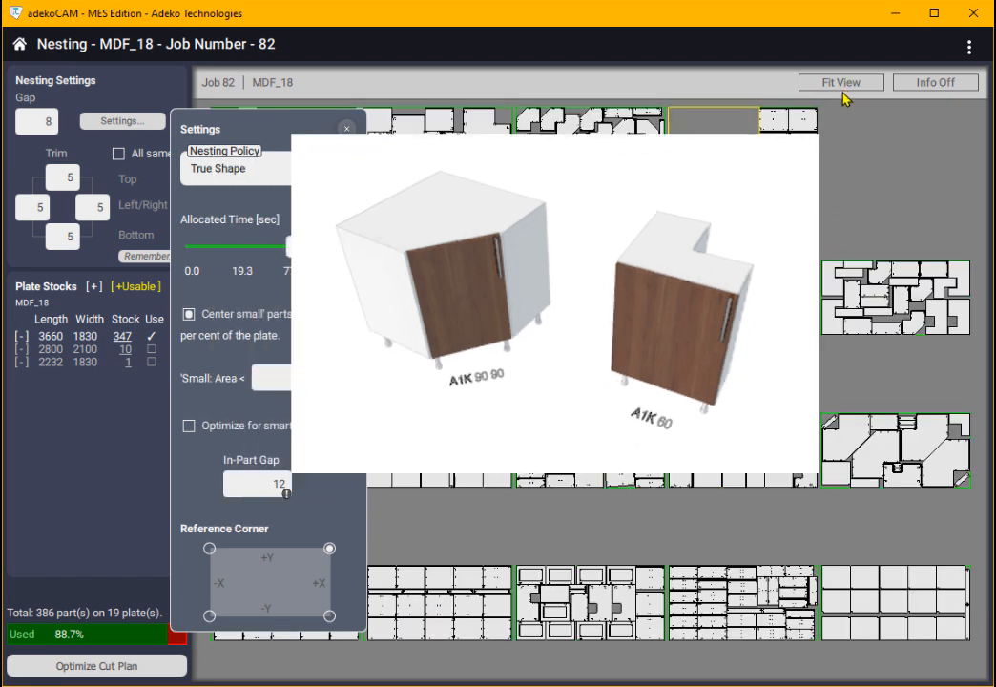
{"action": "middle_click_drag", "start_coordinate": [612, 354], "coordinate": [906, 366]}
{"action": "scroll", "coordinate": [588, 518], "scroll_direction": "down", "scroll_amount": 5}
{"action": "scroll", "coordinate": [585, 515], "scroll_direction": "up", "scroll_amount": 10}
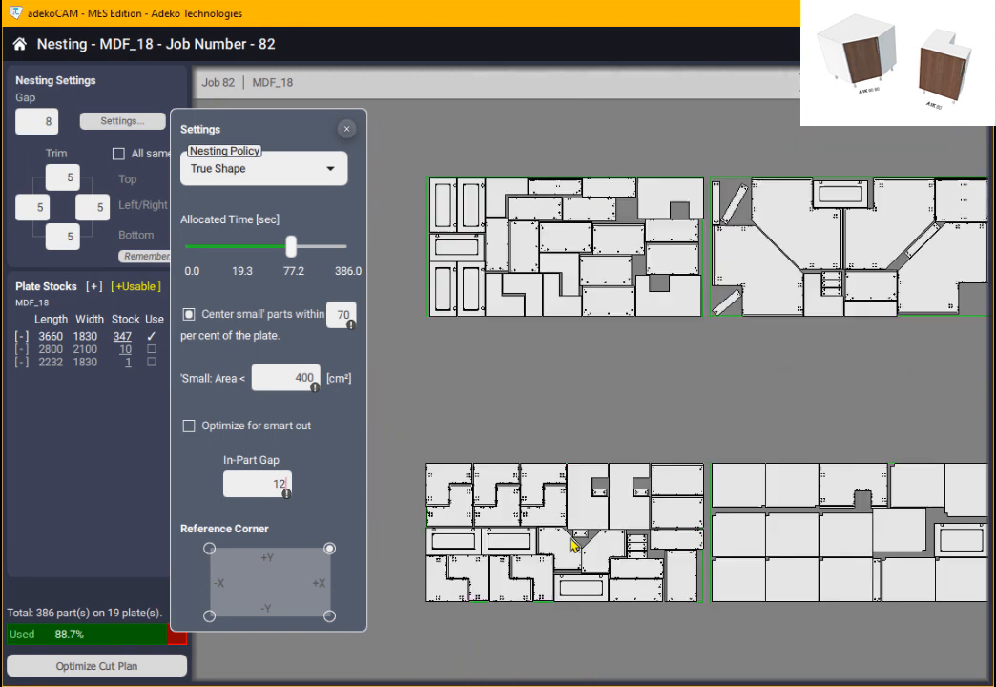
{"action": "middle_click_drag", "start_coordinate": [644, 423], "coordinate": [704, 281]}
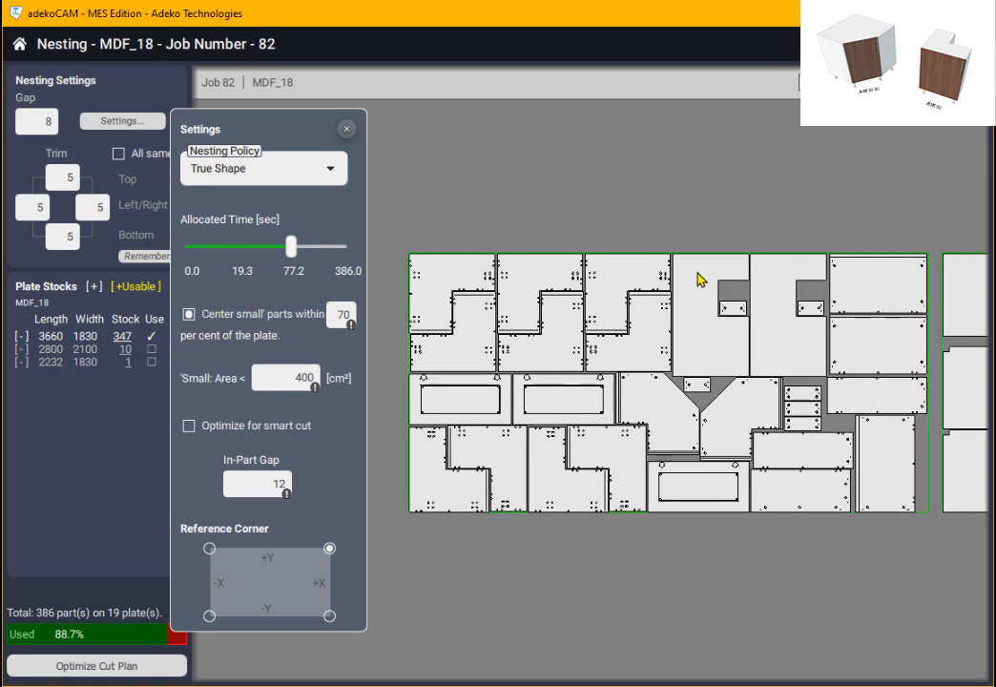
{"action": "scroll", "coordinate": [533, 433], "scroll_direction": "up", "scroll_amount": 5}
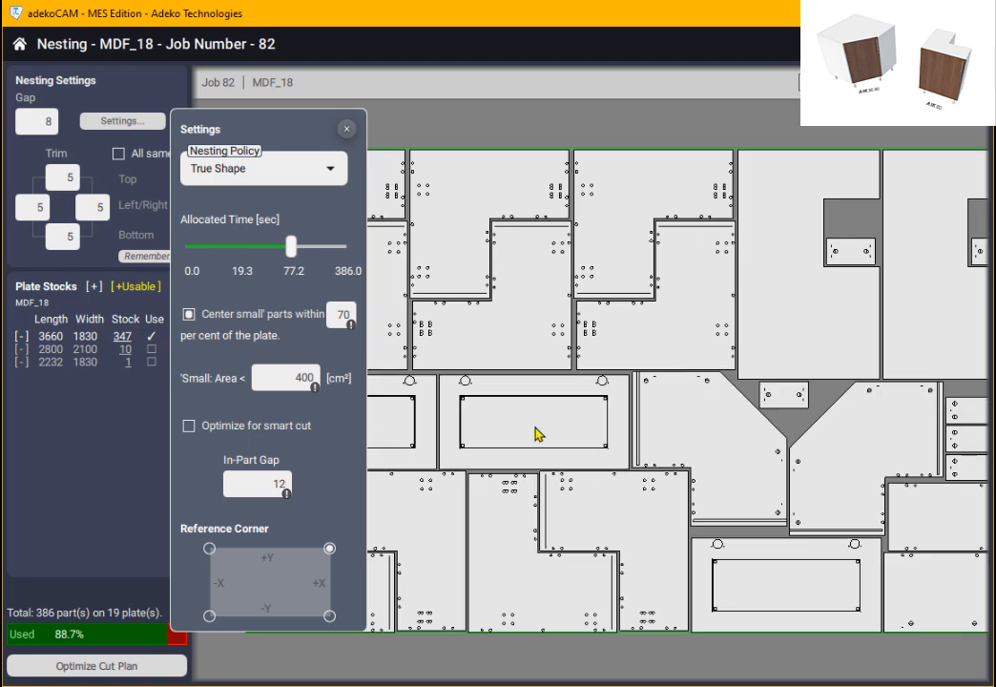
{"action": "middle_click_drag", "start_coordinate": [671, 430], "coordinate": [387, 433]}
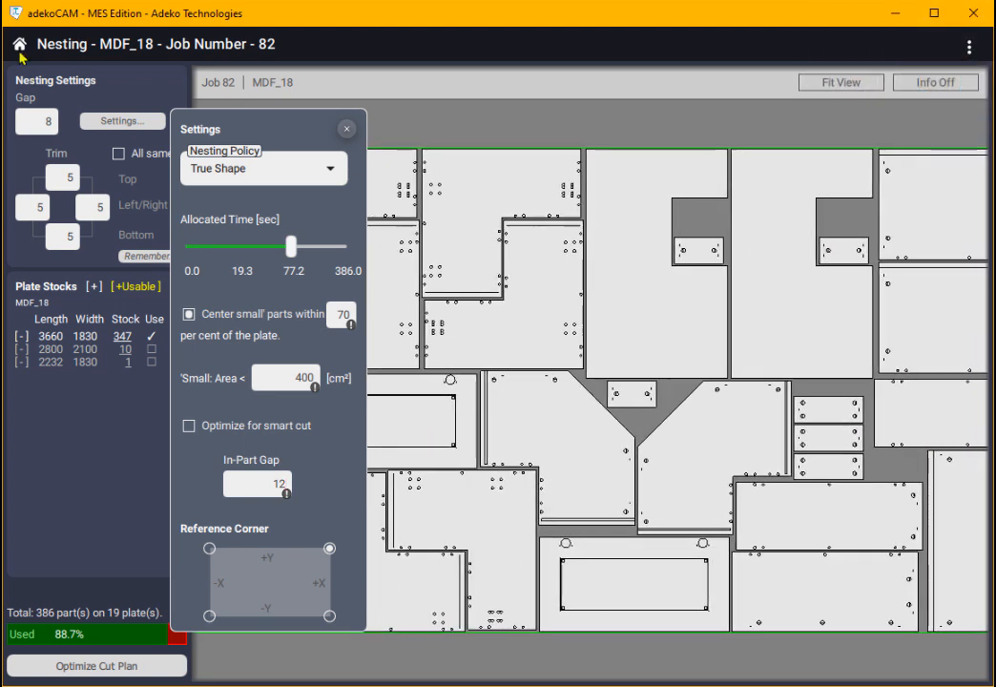
Step: Open the nesting of the Mat Beyaz MDF_18 job and examine how its diagonal and notched parts fit together
{"action": "left_click", "coordinate": [19, 44]}
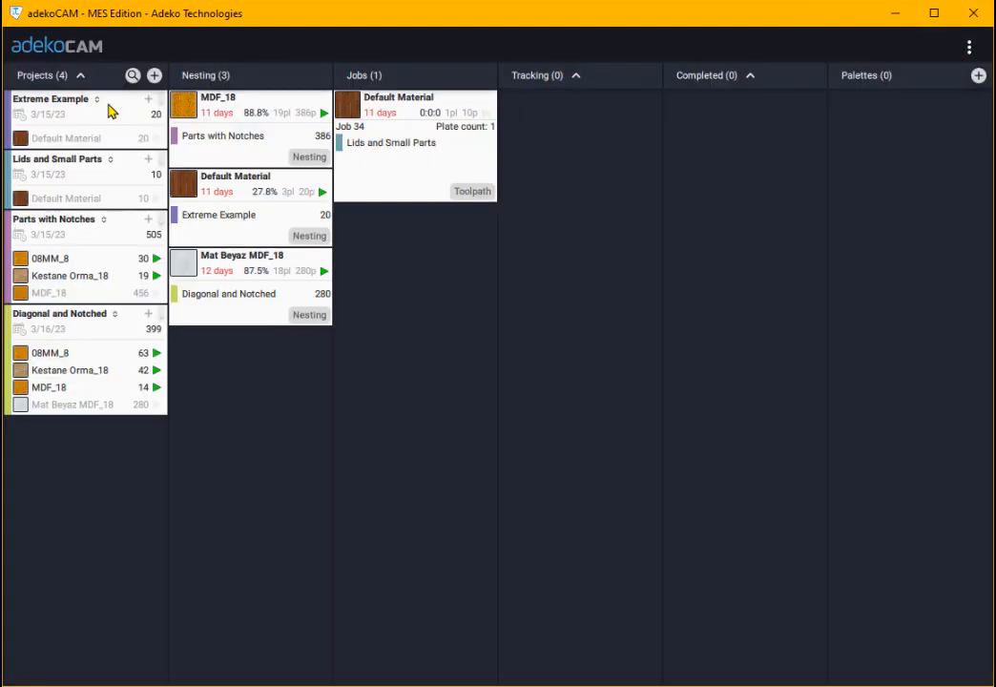
{"action": "left_click", "coordinate": [309, 315]}
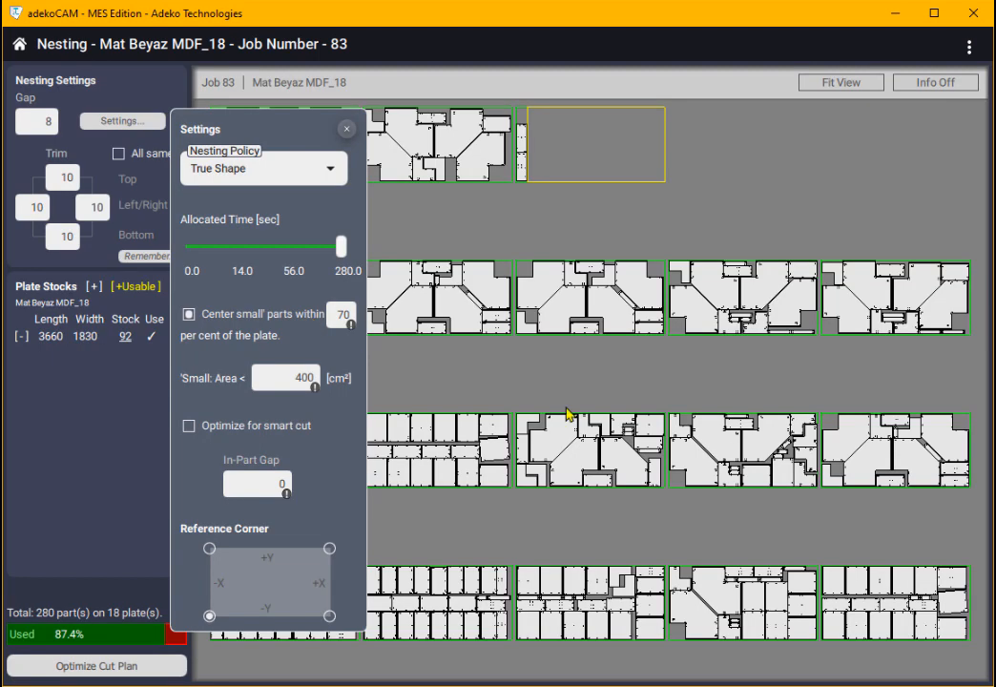
{"action": "scroll", "coordinate": [792, 486], "scroll_direction": "up", "scroll_amount": 4}
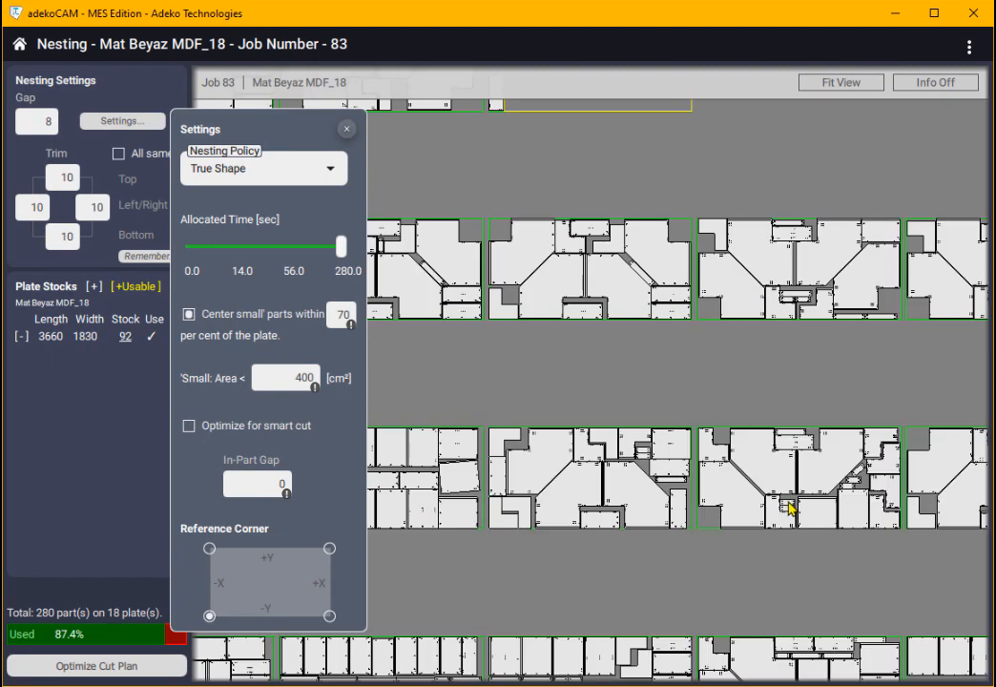
{"action": "scroll", "coordinate": [738, 496], "scroll_direction": "up", "scroll_amount": 5}
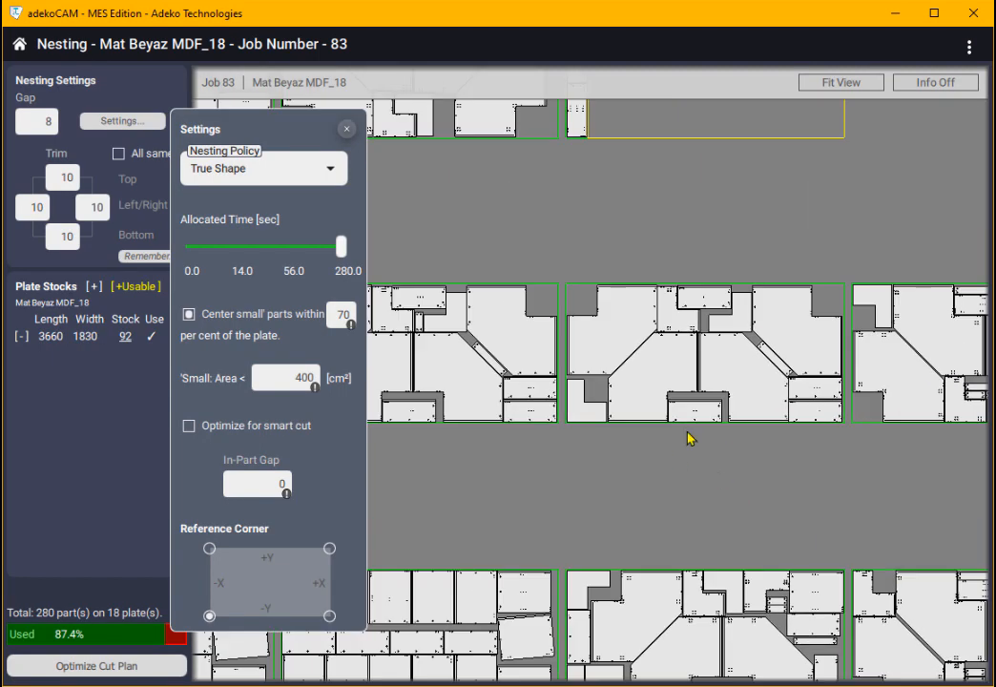
{"action": "middle_click_drag", "start_coordinate": [649, 422], "coordinate": [416, 449]}
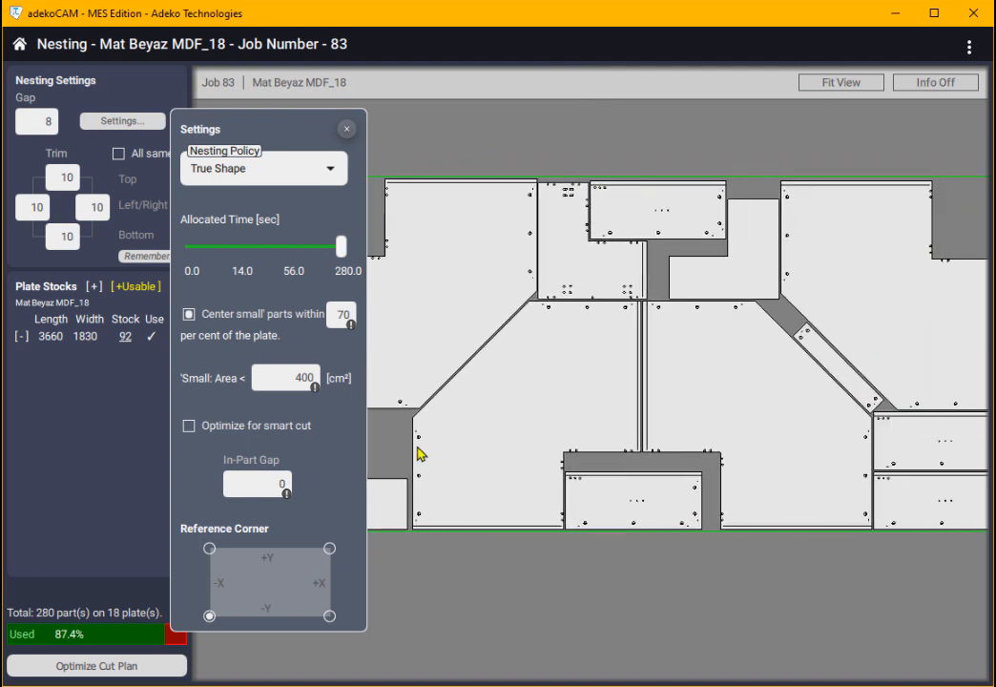
{"action": "mouse_move", "coordinate": [553, 450]}
{"action": "middle_mouse_down"}
{"action": "mouse_move", "coordinate": [479, 447]}
{"action": "mouse_move", "coordinate": [491, 451]}
{"action": "mouse_move", "coordinate": [420, 462]}
{"action": "mouse_move", "coordinate": [734, 478]}
{"action": "mouse_move", "coordinate": [803, 491]}
{"action": "middle_mouse_up"}
{"action": "scroll", "coordinate": [443, 464], "scroll_direction": "down", "scroll_amount": 6}
{"action": "middle_click_drag", "start_coordinate": [658, 456], "coordinate": [533, 371]}
{"action": "left_click", "coordinate": [19, 44]}
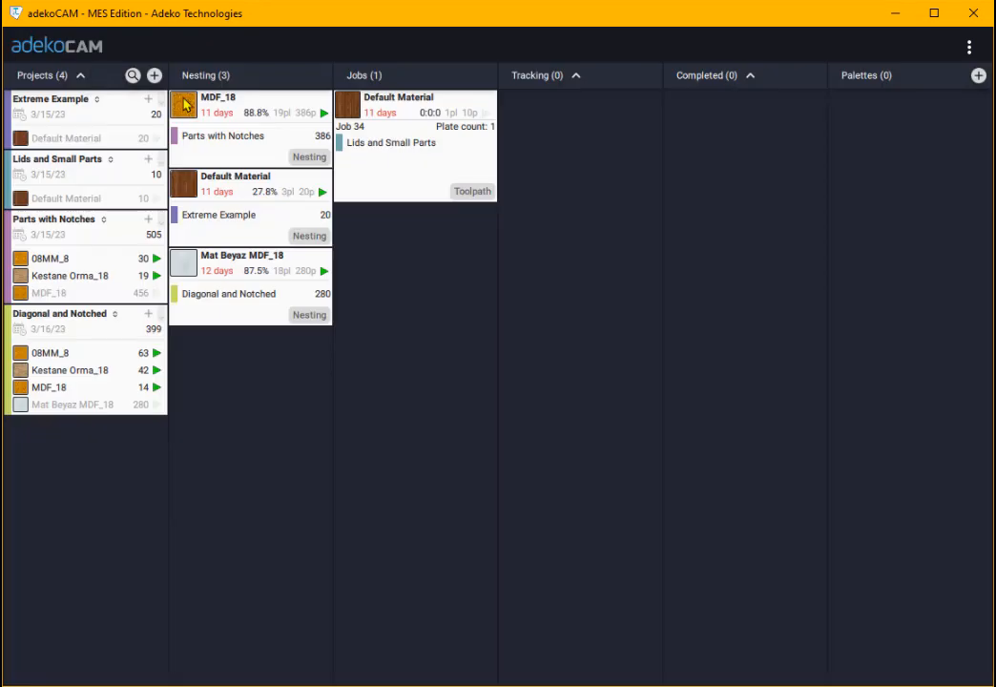
Step: Open the toolpath view of the Default Material job for Lids and Small Parts and inspect its plate layout
{"action": "left_click", "coordinate": [473, 193]}
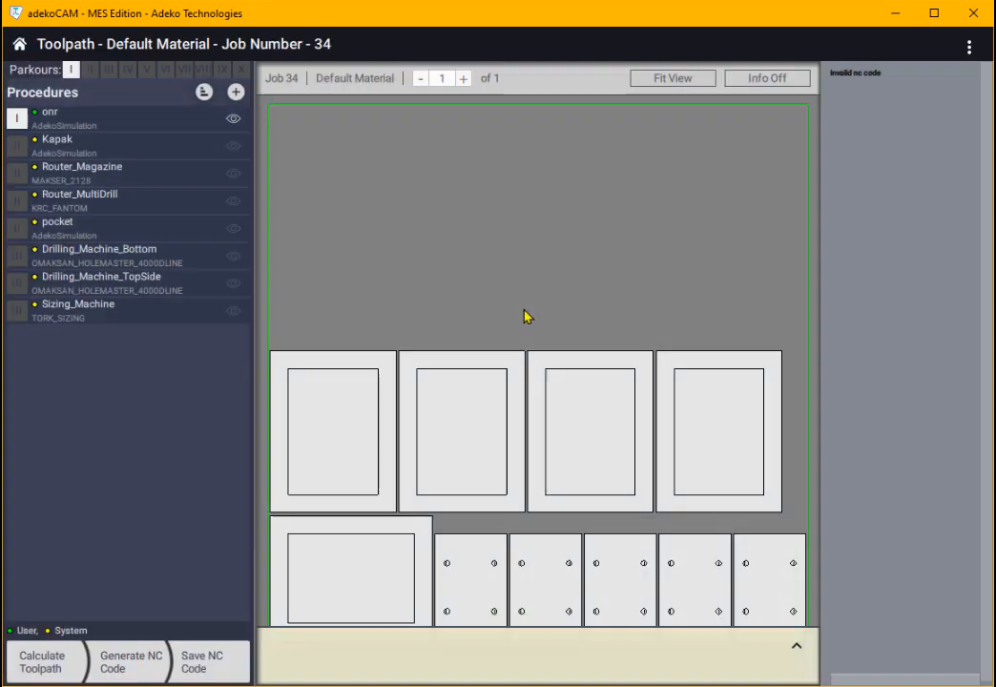
{"action": "scroll", "coordinate": [475, 404], "scroll_direction": "down", "scroll_amount": 5}
{"action": "scroll", "coordinate": [489, 443], "scroll_direction": "up", "scroll_amount": 4}
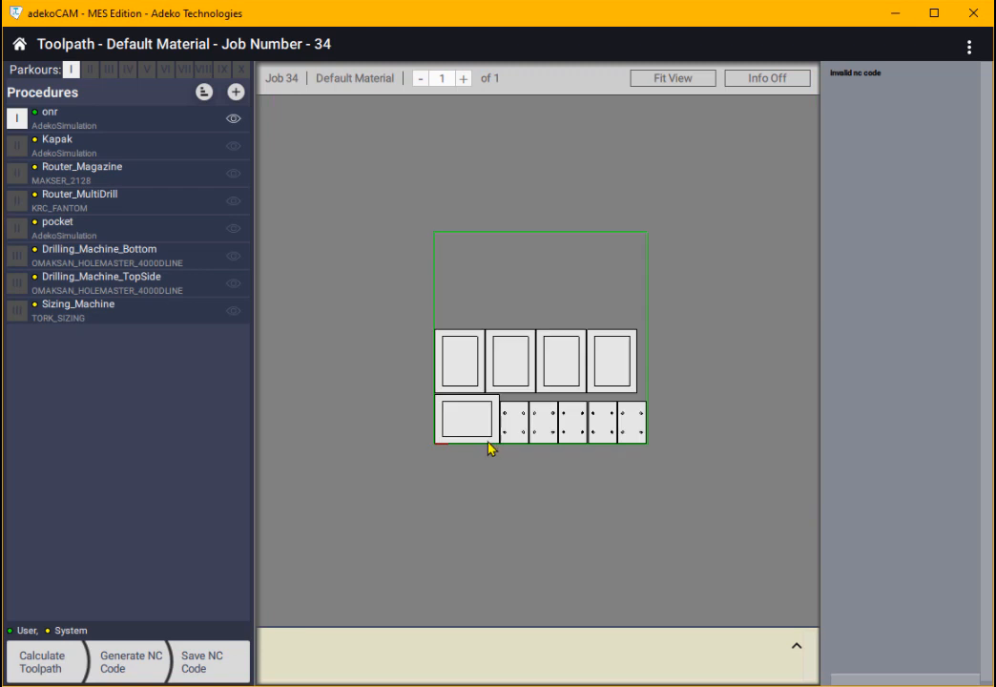
{"action": "middle_click_drag", "start_coordinate": [483, 457], "coordinate": [489, 505]}
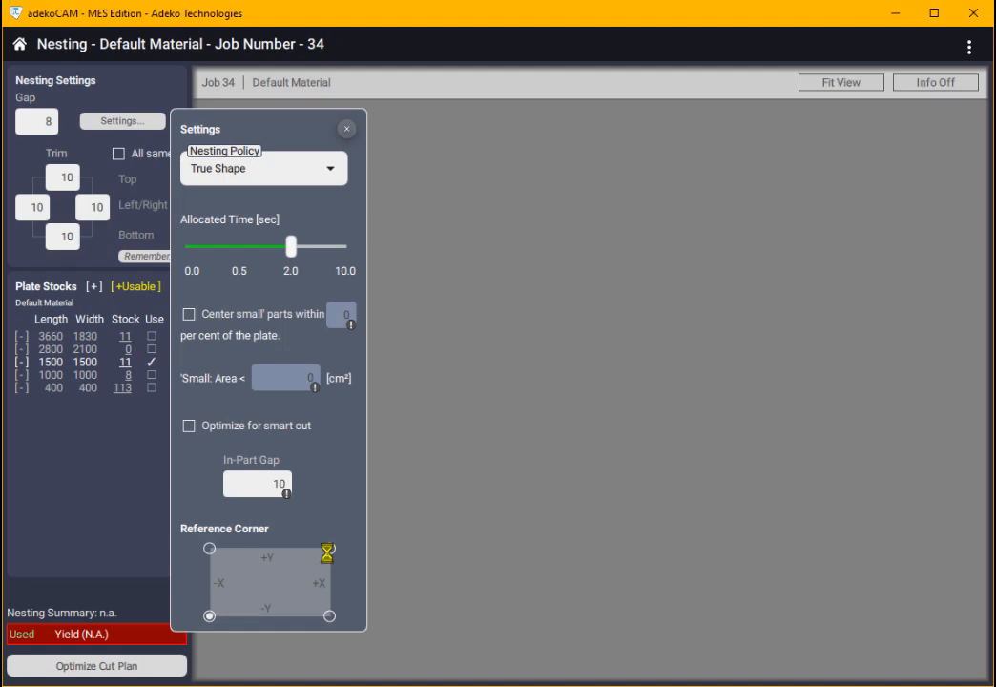
Step: Examine the Default Material nesting for small parts placed inside the openings of the lids
{"action": "scroll", "coordinate": [662, 456], "scroll_direction": "down", "scroll_amount": 5}
{"action": "scroll", "coordinate": [534, 473], "scroll_direction": "up", "scroll_amount": 6}
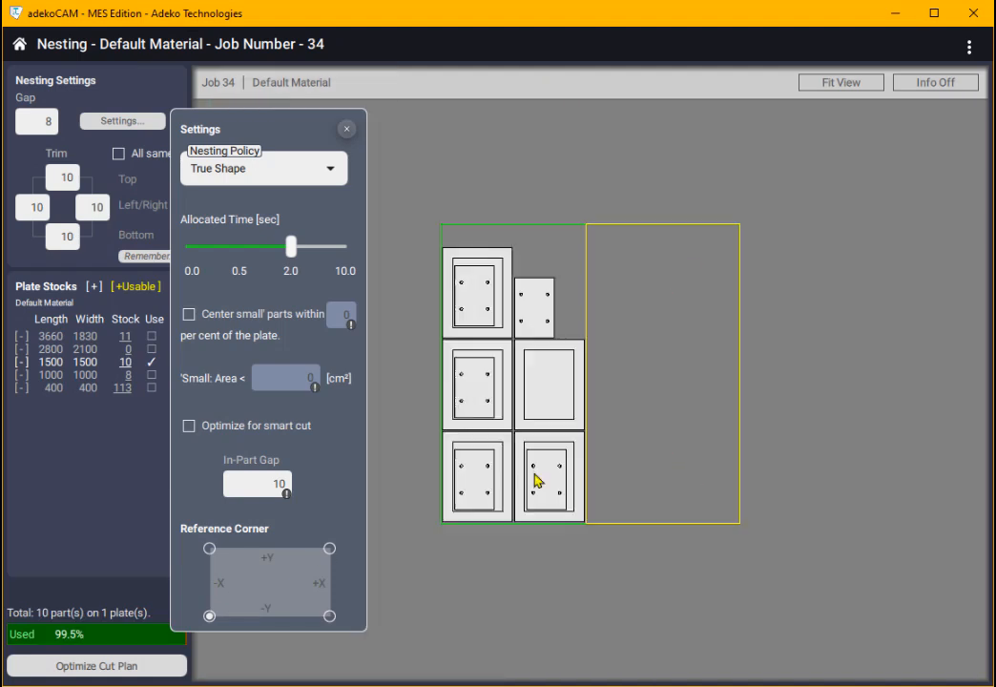
{"action": "middle_click_drag", "start_coordinate": [447, 459], "coordinate": [511, 464]}
{"action": "scroll", "coordinate": [506, 470], "scroll_direction": "up", "scroll_amount": 3}
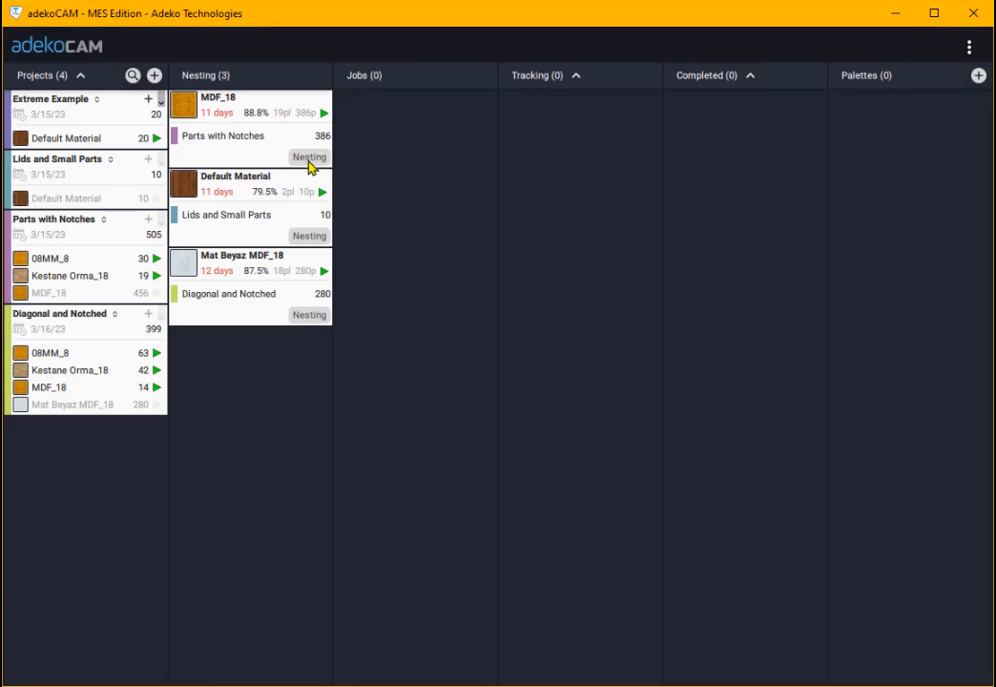
Step: Reopen the MDF_18 nesting and change its nesting policy to Guillotine Cut
{"action": "left_click", "coordinate": [309, 163]}
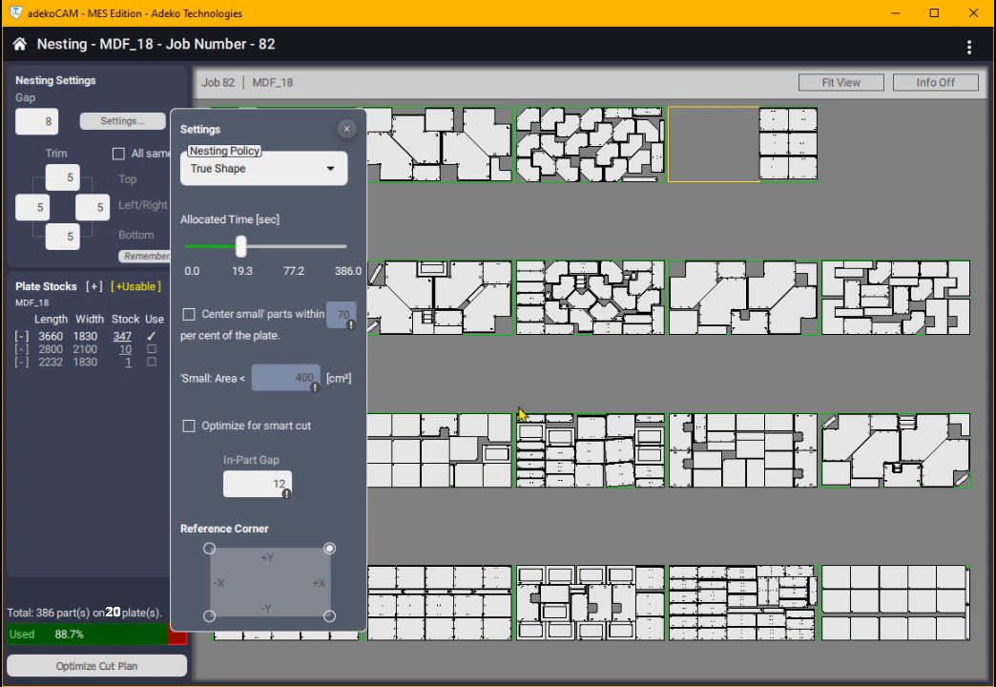
{"action": "middle_click_drag", "start_coordinate": [517, 378], "coordinate": [681, 406]}
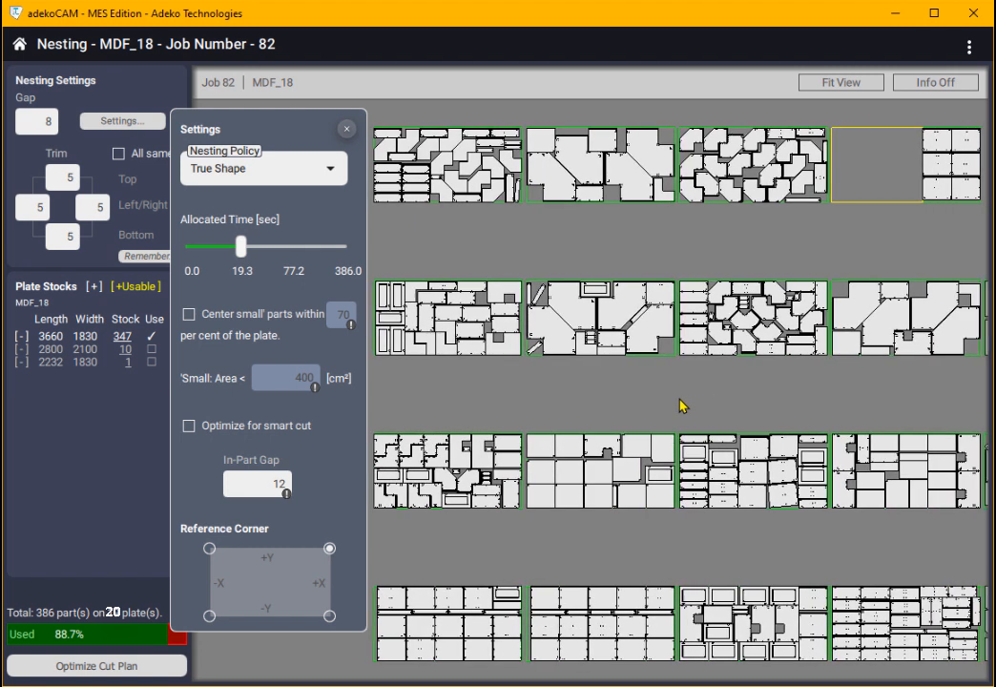
{"action": "left_click", "coordinate": [201, 176]}
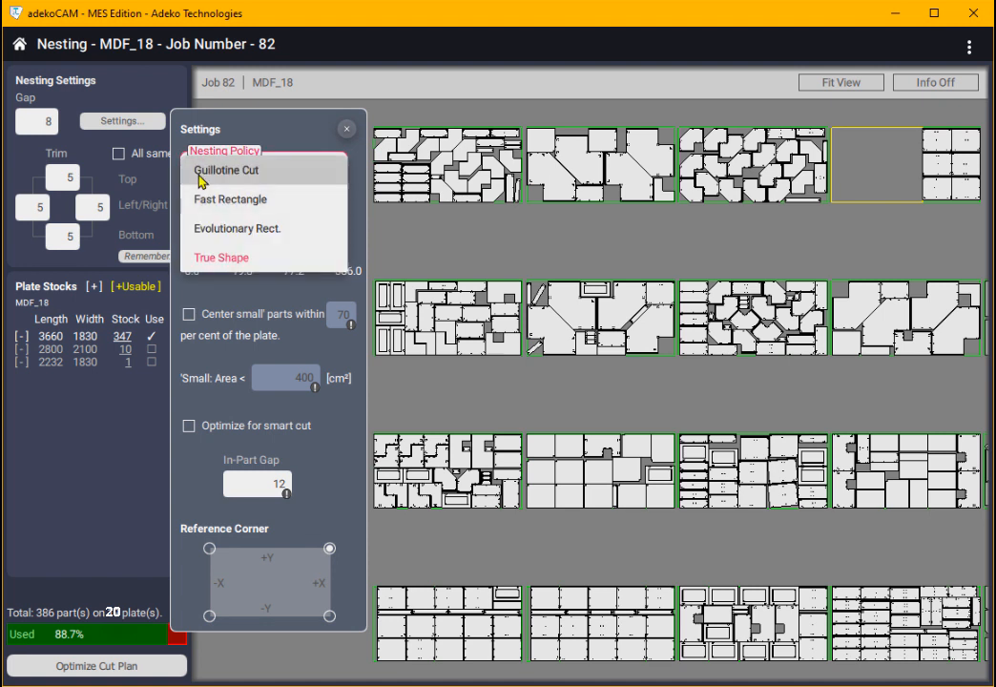
{"action": "left_click", "coordinate": [200, 172]}
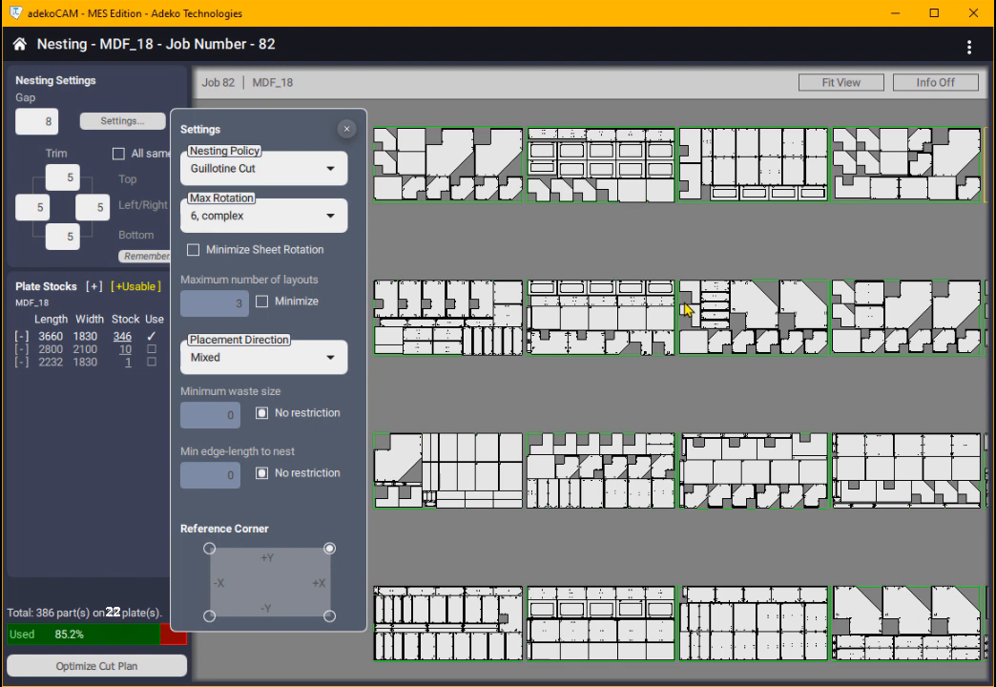
Step: Return to the project board and move the Default Material nesting of Lids and Small Parts to the Jobs stage
{"action": "left_click", "coordinate": [19, 44]}
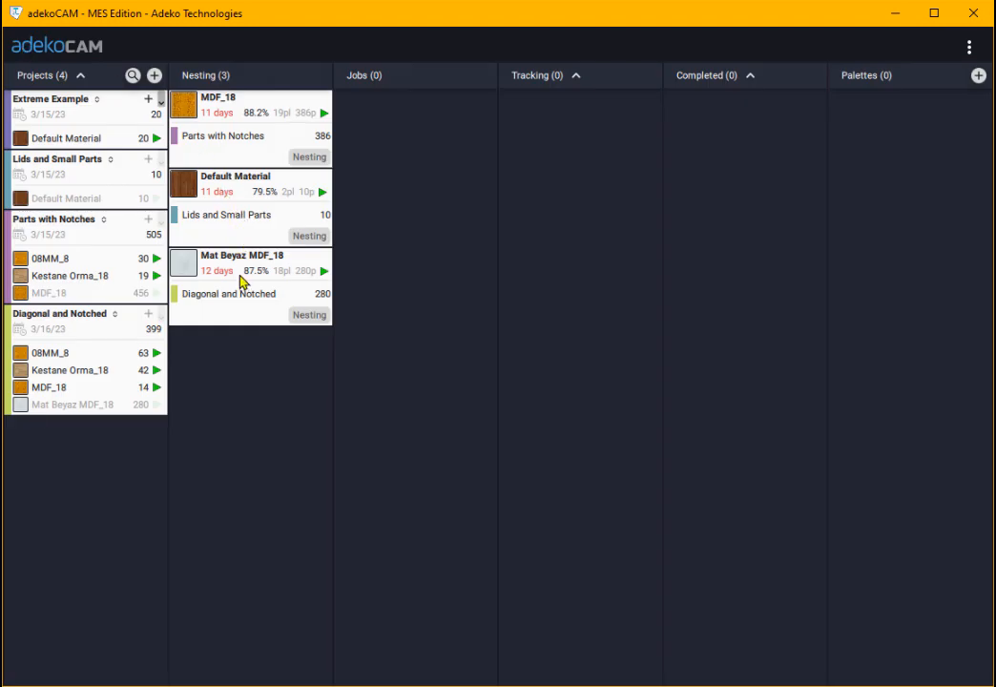
{"action": "left_click_drag", "start_coordinate": [229, 192], "coordinate": [381, 172]}
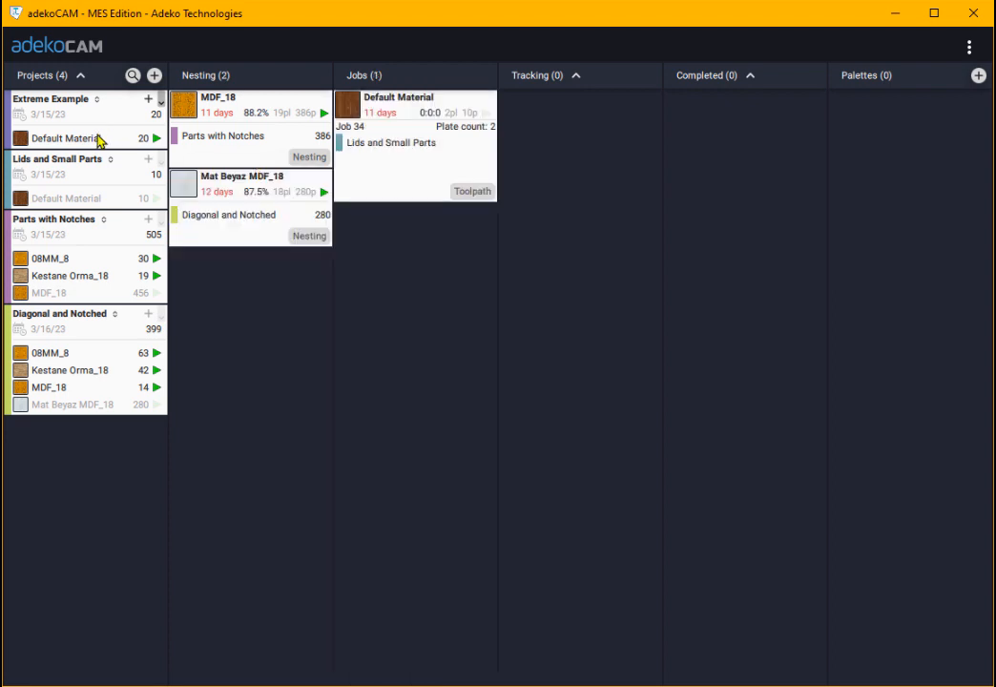
Step: Send the Default Material of Extreme Example to the Nesting stage and open its nesting
{"action": "left_click_drag", "start_coordinate": [97, 139], "coordinate": [272, 282]}
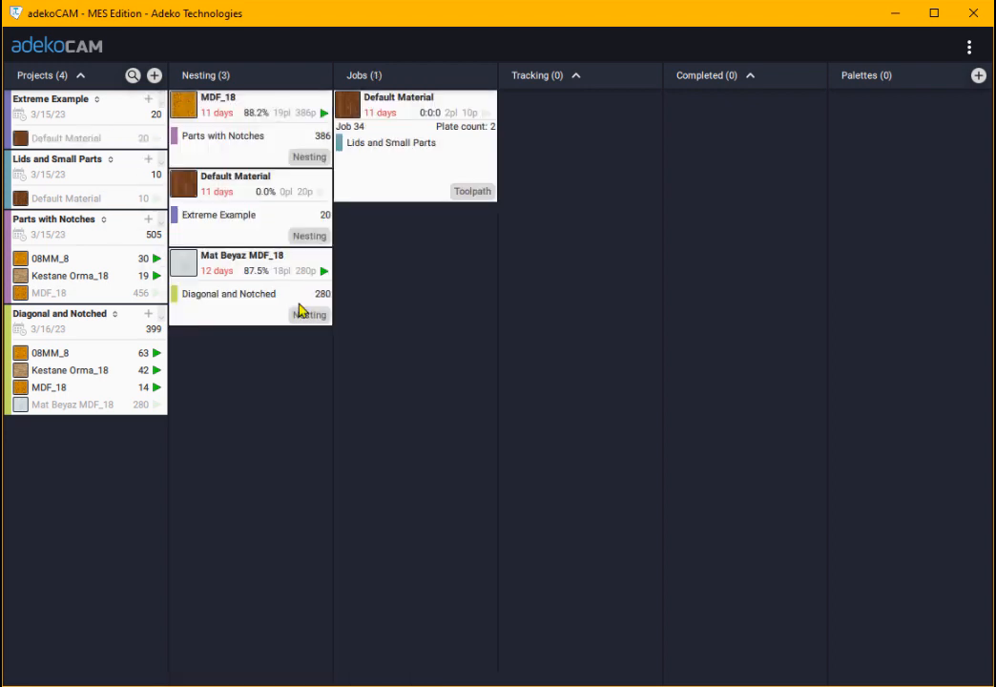
{"action": "left_click", "coordinate": [306, 237]}
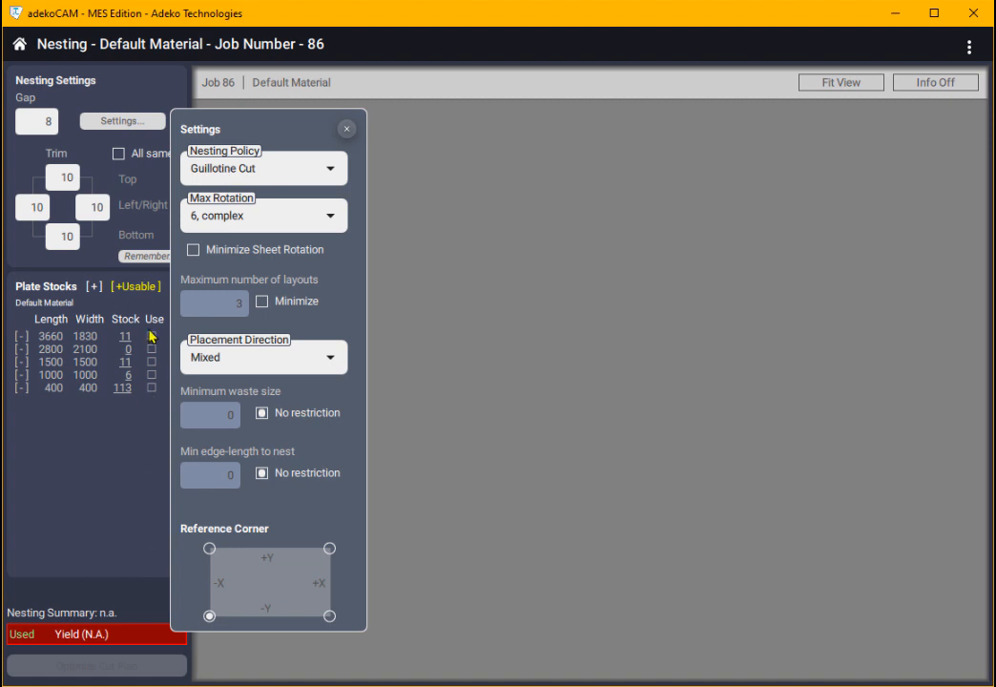
Step: Select only the 1500 × 1500 plate stock and optimize the cut plan with the Guillotine Cut policy
{"action": "left_click", "coordinate": [150, 374]}
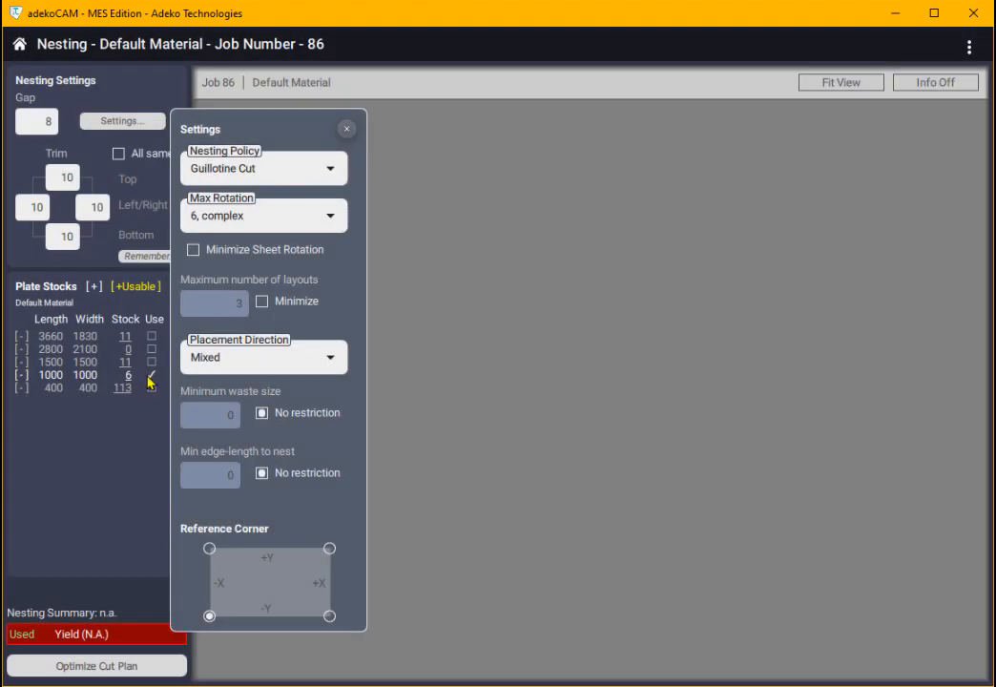
{"action": "left_click", "coordinate": [151, 374]}
{"action": "left_click", "coordinate": [151, 361]}
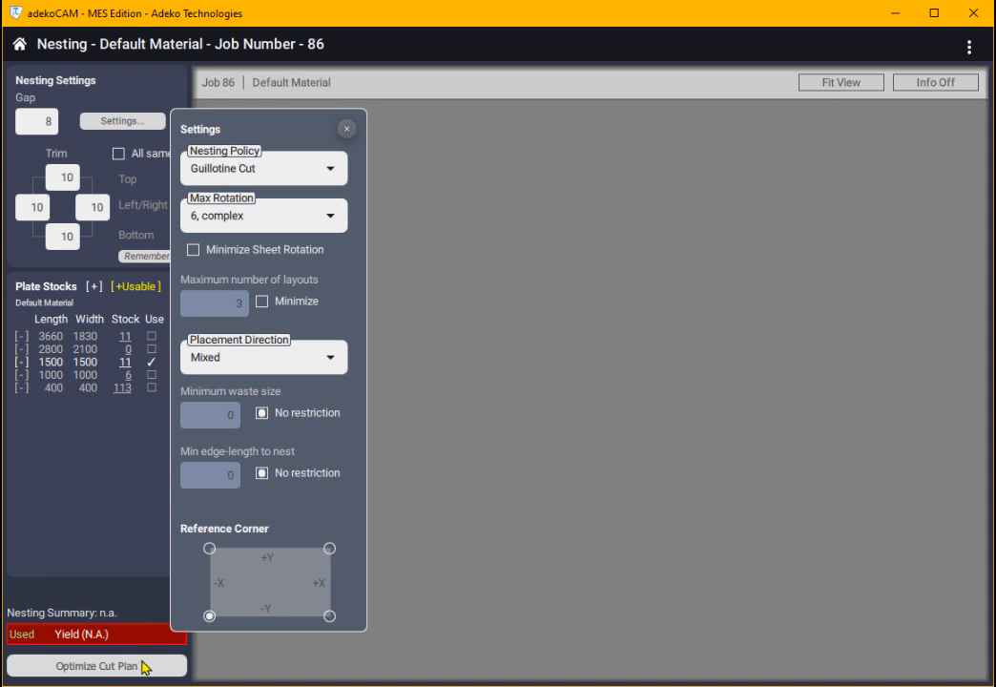
{"action": "left_click", "coordinate": [143, 666]}
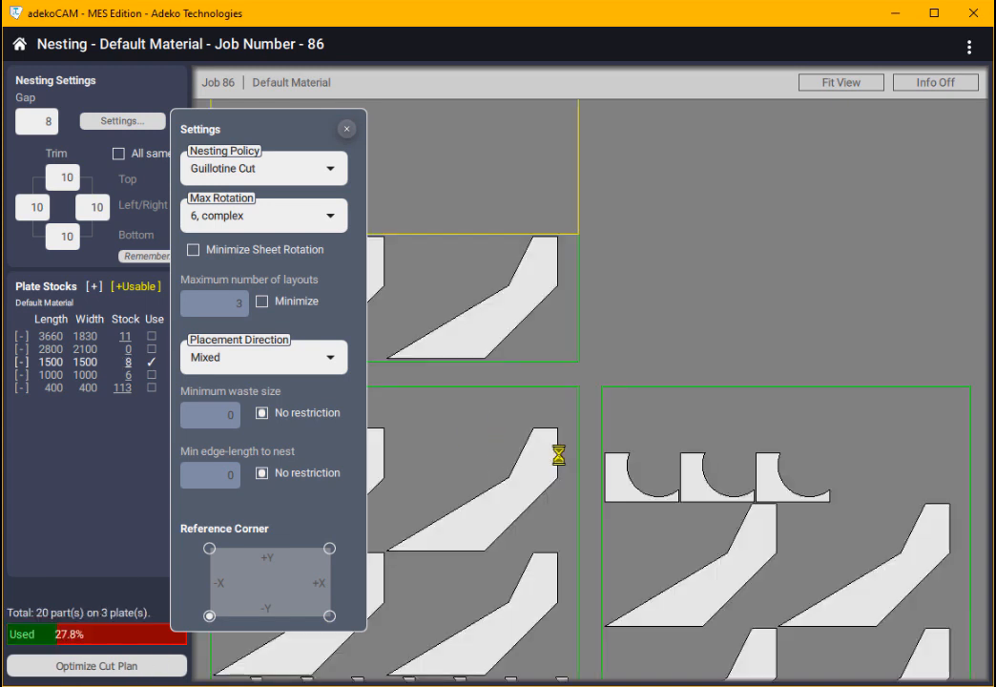
{"action": "scroll", "coordinate": [561, 446], "scroll_direction": "up", "scroll_amount": 6}
{"action": "scroll", "coordinate": [504, 452], "scroll_direction": "down", "scroll_amount": 4}
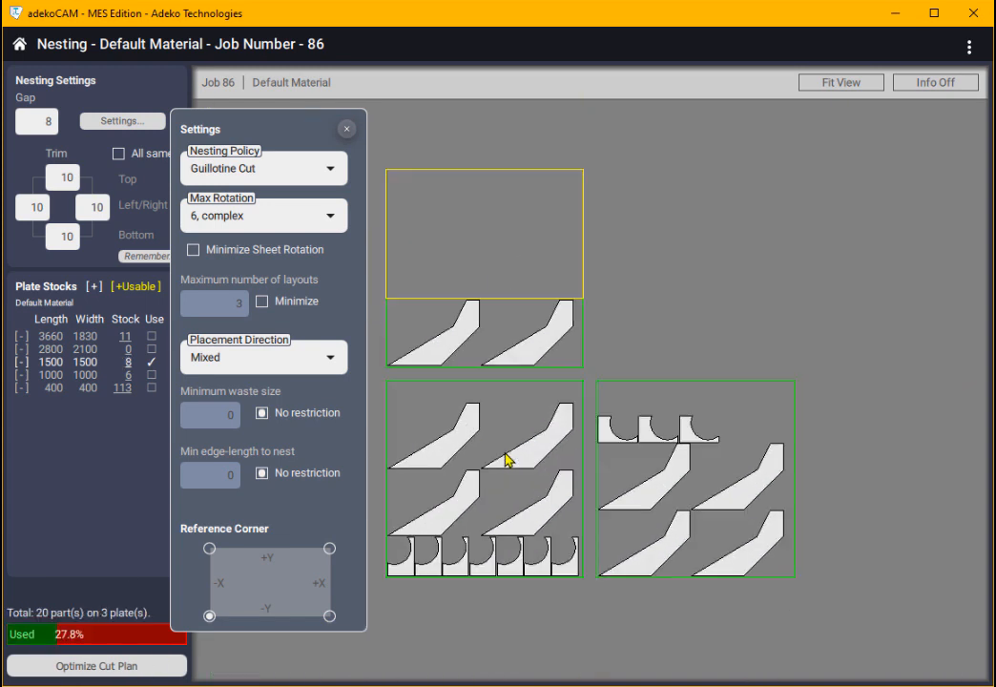
{"action": "middle_click_drag", "start_coordinate": [531, 452], "coordinate": [592, 454]}
Step: Change the nesting policy to True Shape and re-nest the parts with an allocated time of 4.0 seconds
{"action": "left_click", "coordinate": [270, 172]}
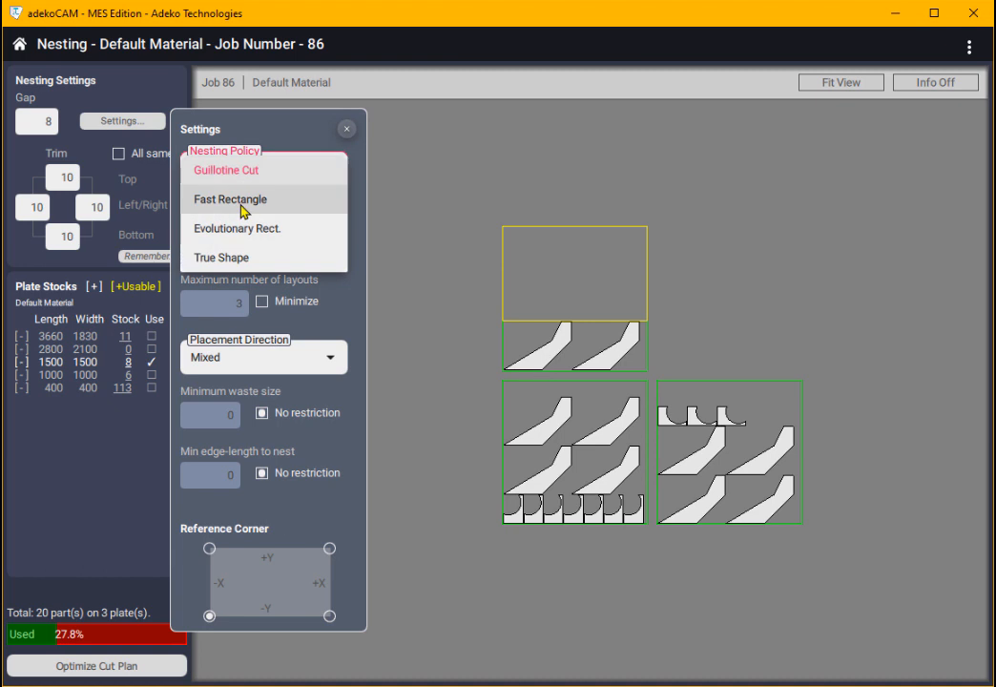
{"action": "left_click", "coordinate": [246, 257]}
{"action": "left_click_drag", "start_coordinate": [242, 248], "coordinate": [291, 247]}
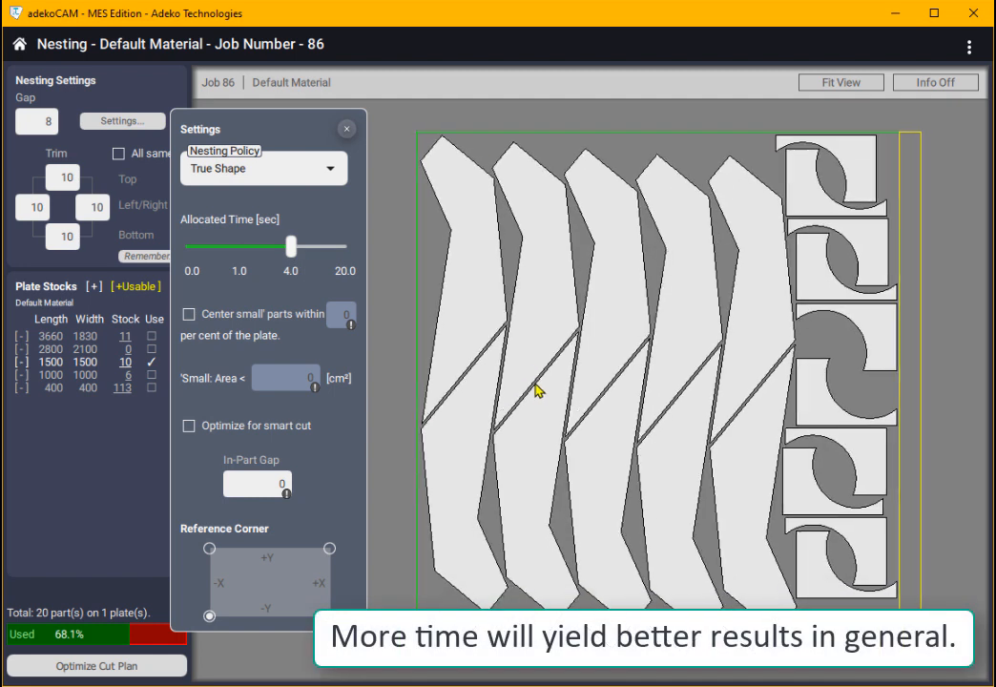
Step: Raise the allocated nesting time to 20.0 seconds and optimize the cut plan again
{"action": "left_click_drag", "start_coordinate": [291, 246], "coordinate": [341, 248]}
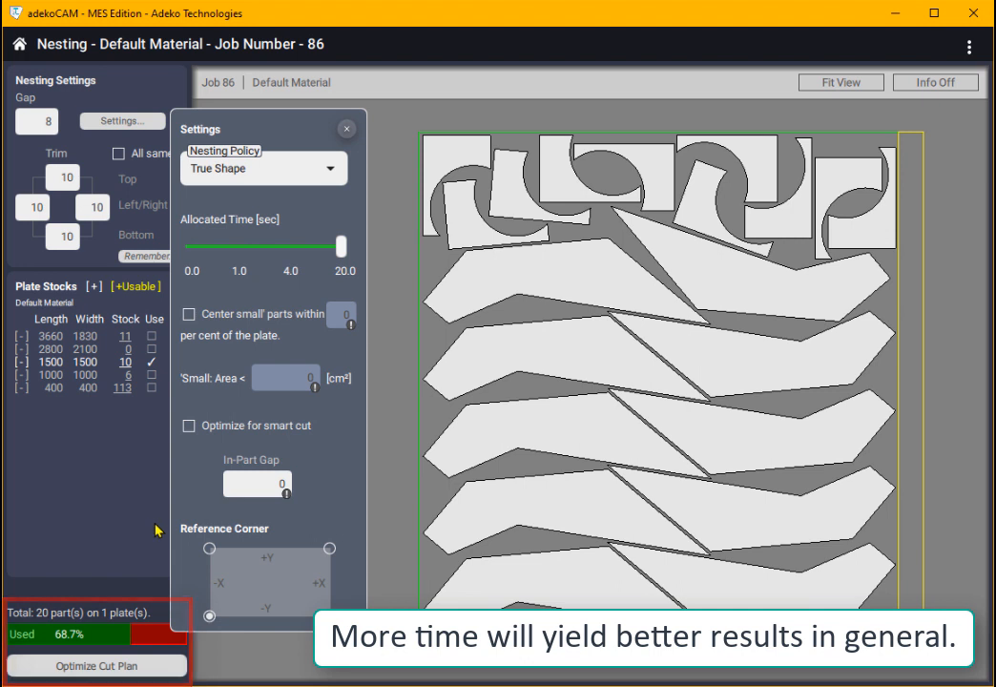
{"action": "scroll", "coordinate": [443, 546], "scroll_direction": "down", "scroll_amount": 1}
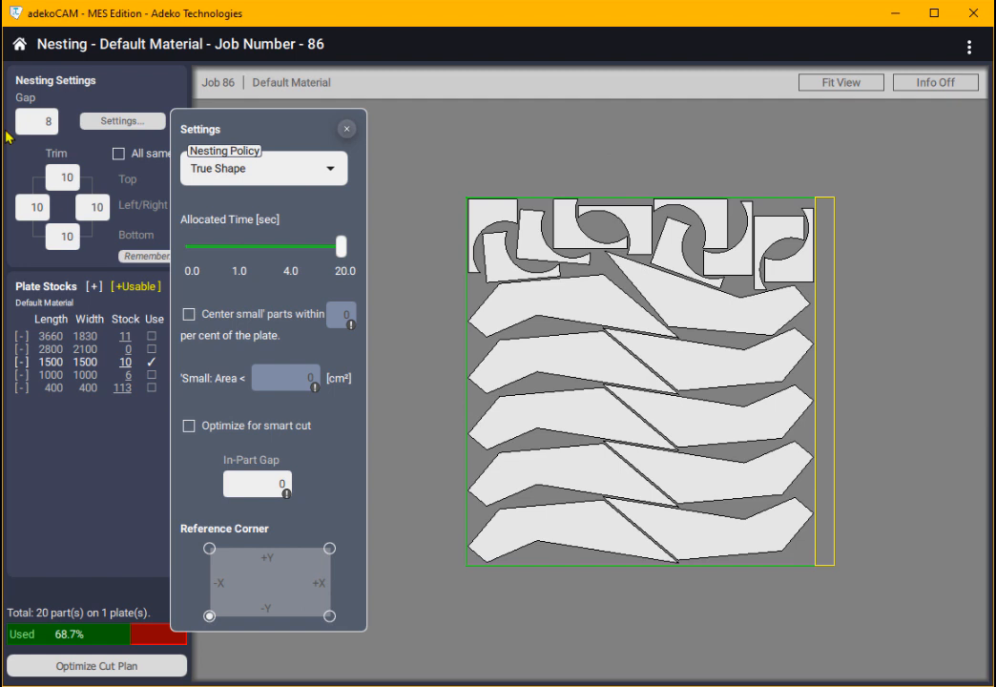
Step: Open the MDF_18 nesting of Parts with Notches from the project board and examine how its notched parts interlock on the plates
{"action": "left_click", "coordinate": [19, 44]}
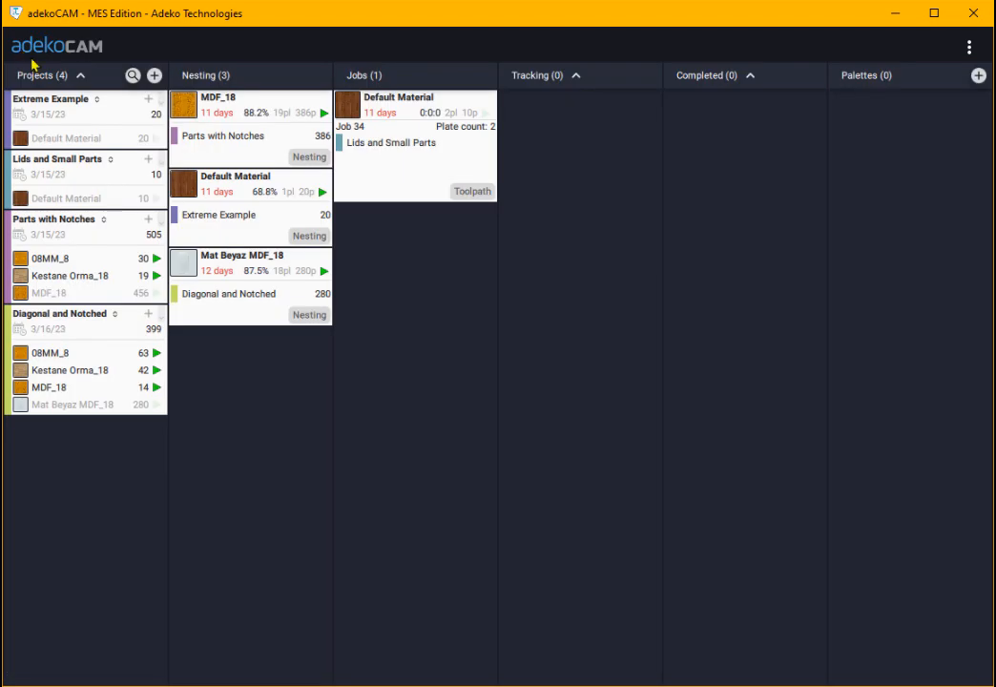
{"action": "left_click", "coordinate": [300, 159]}
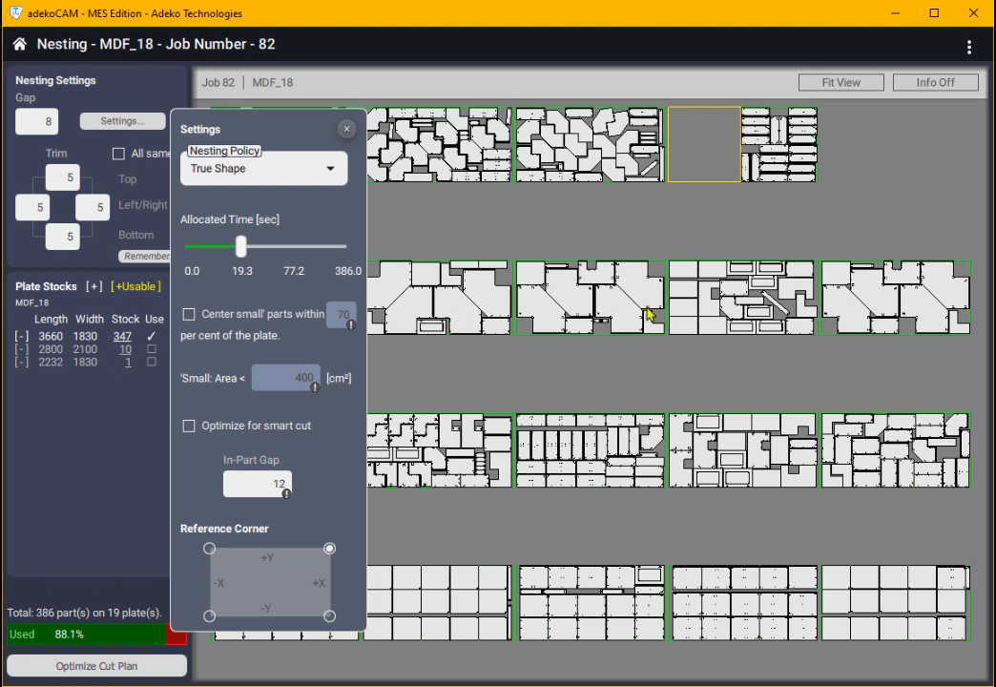
{"action": "middle_click_drag", "start_coordinate": [597, 278], "coordinate": [811, 316]}
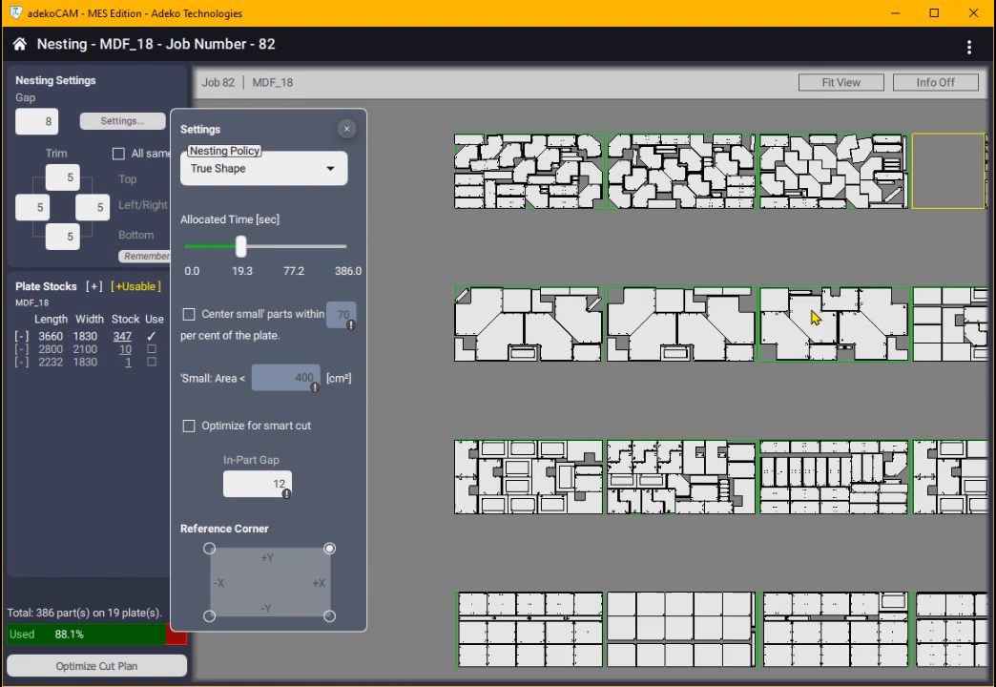
{"action": "scroll", "coordinate": [672, 553], "scroll_direction": "down", "scroll_amount": 3}
{"action": "scroll", "coordinate": [698, 550], "scroll_direction": "up", "scroll_amount": 5}
{"action": "scroll", "coordinate": [697, 550], "scroll_direction": "up", "scroll_amount": 4}
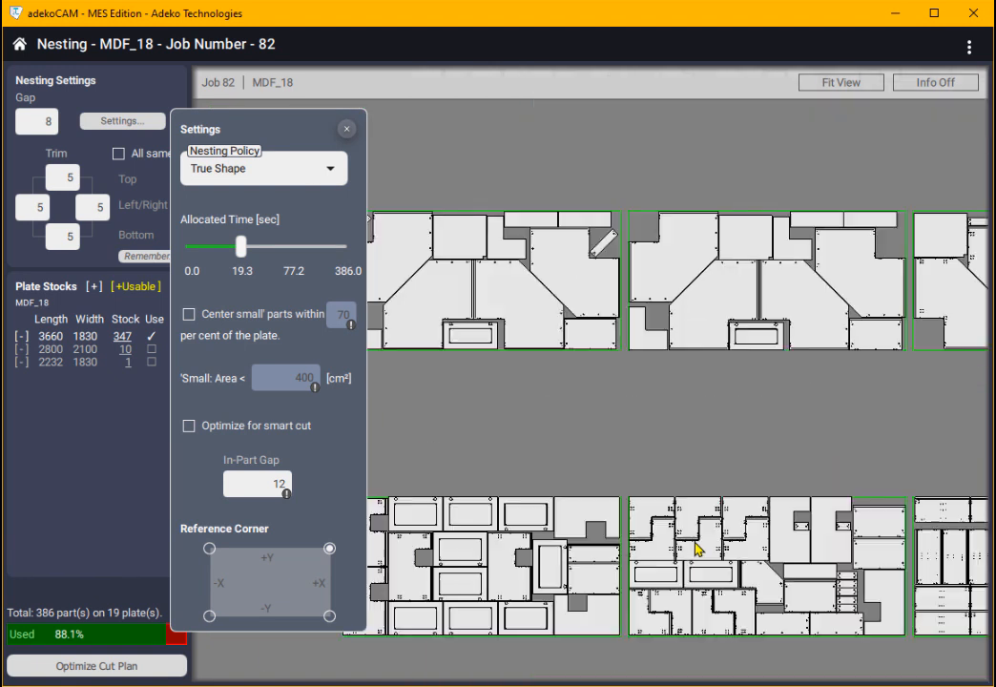
{"action": "middle_click_drag", "start_coordinate": [679, 504], "coordinate": [522, 279]}
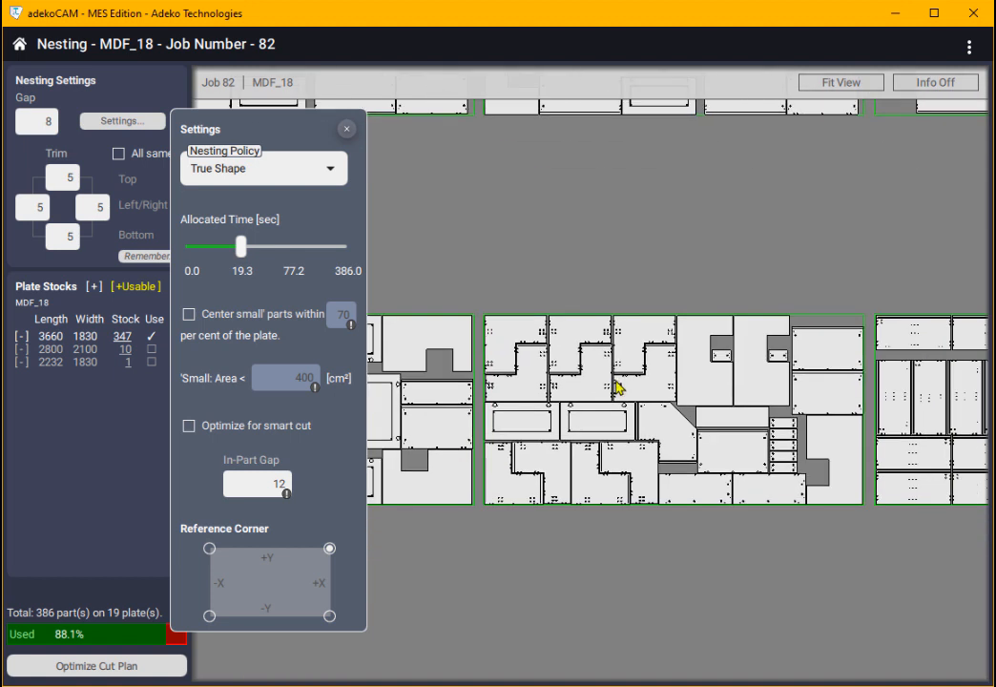
{"action": "scroll", "coordinate": [618, 389], "scroll_direction": "up", "scroll_amount": 3}
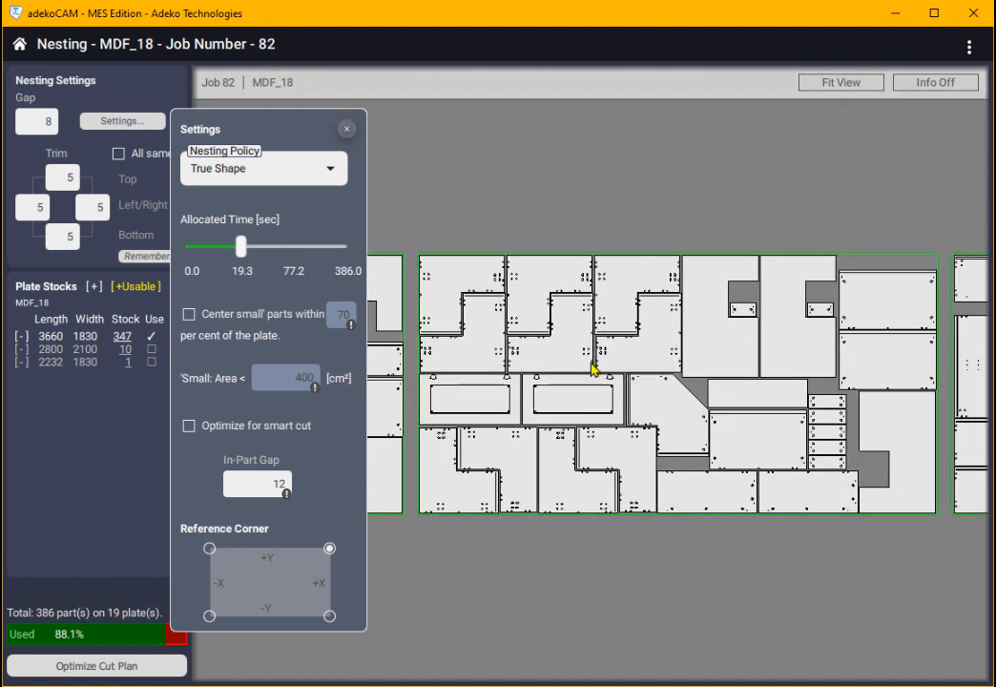